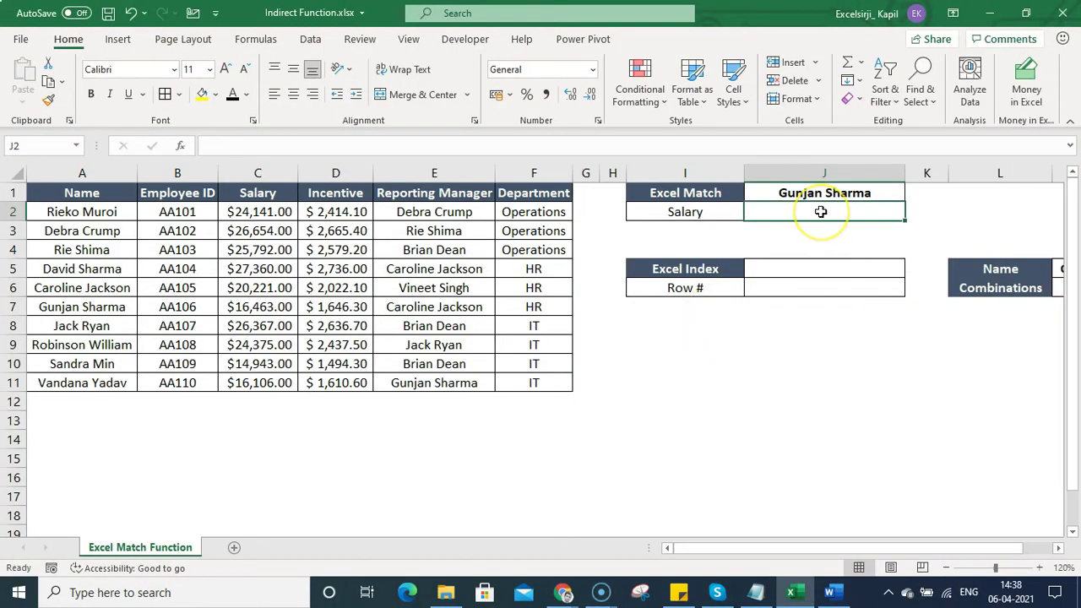
type("=match")
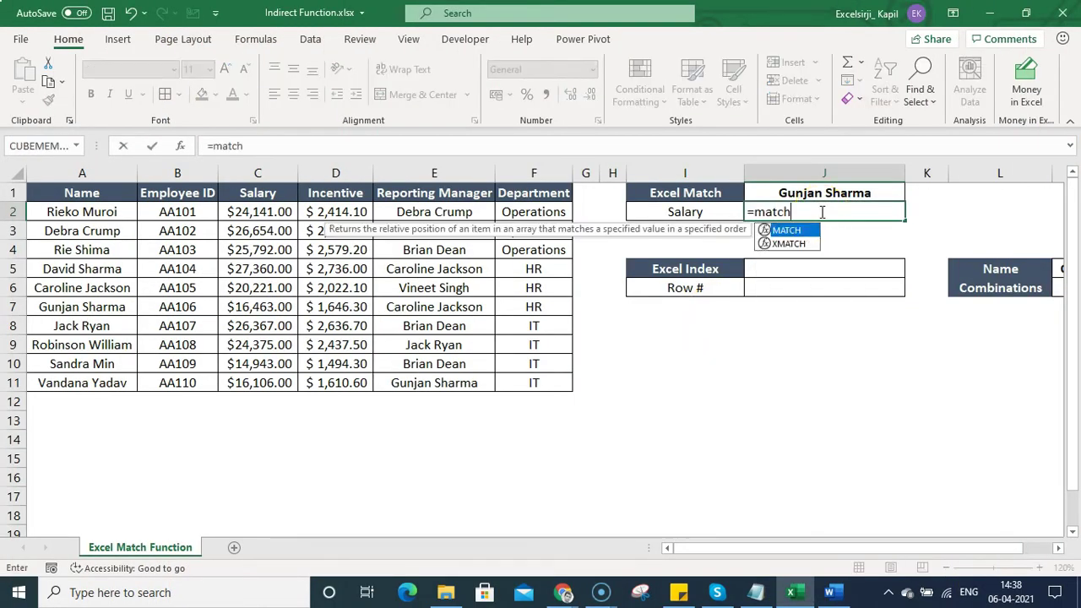
type("(")
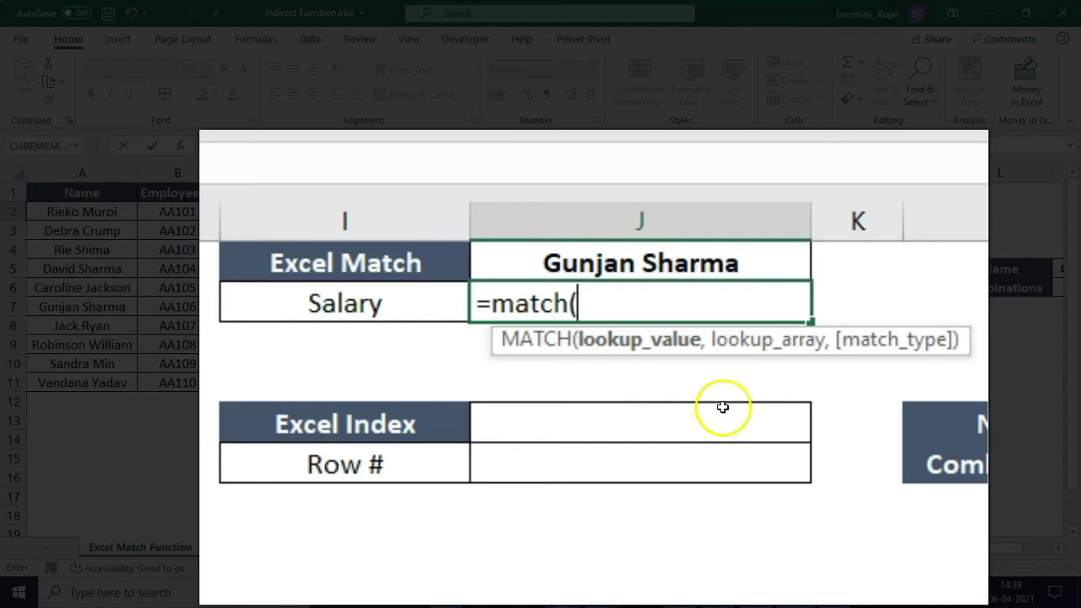
left_click(599, 267)
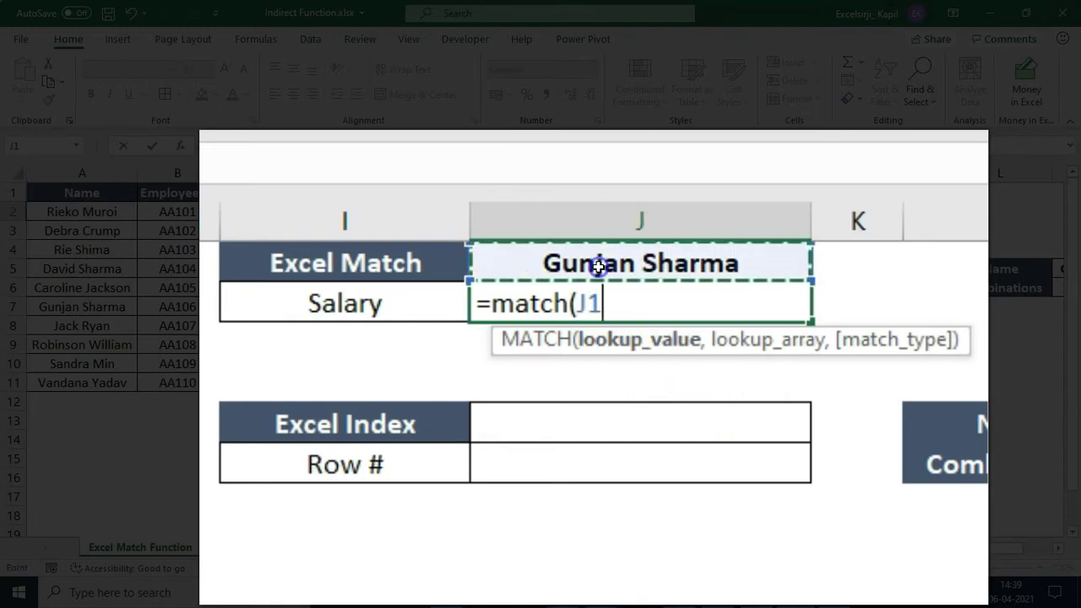
type(",")
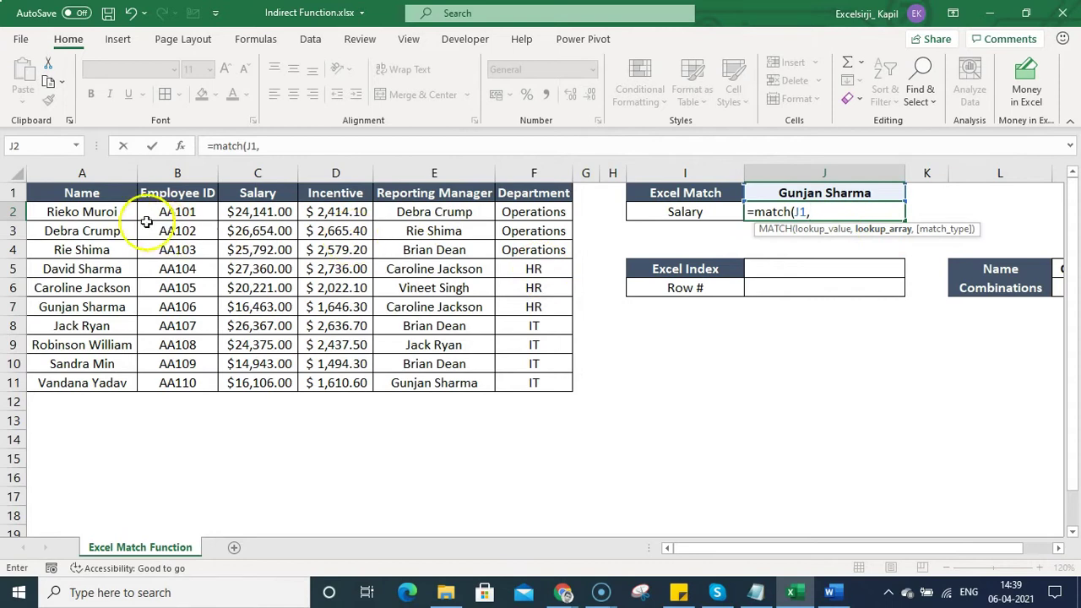
left_click_drag(115, 212, 110, 382)
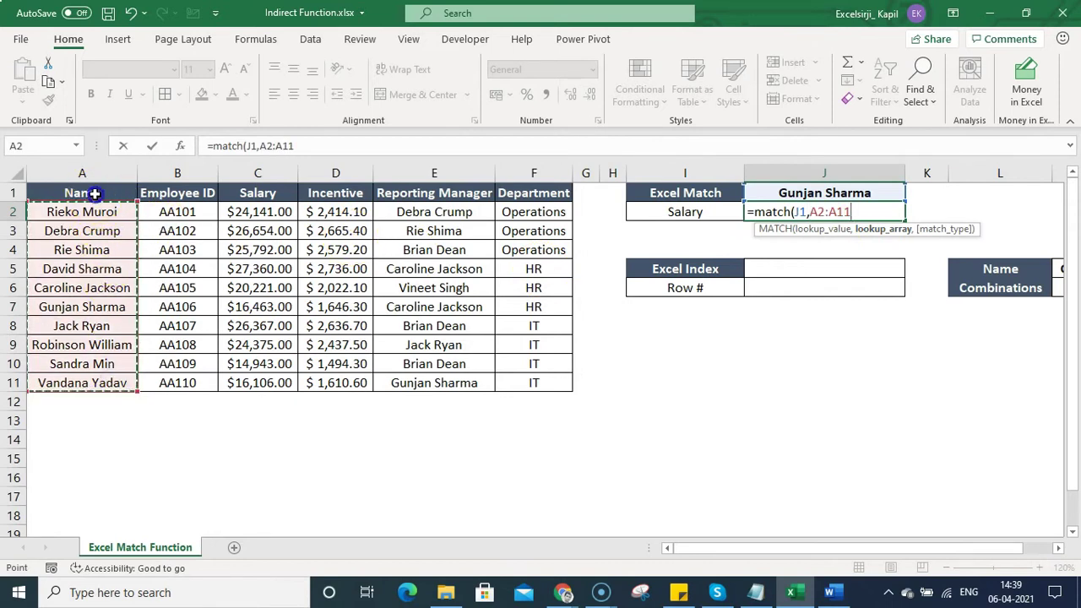
left_click_drag(87, 194, 93, 395)
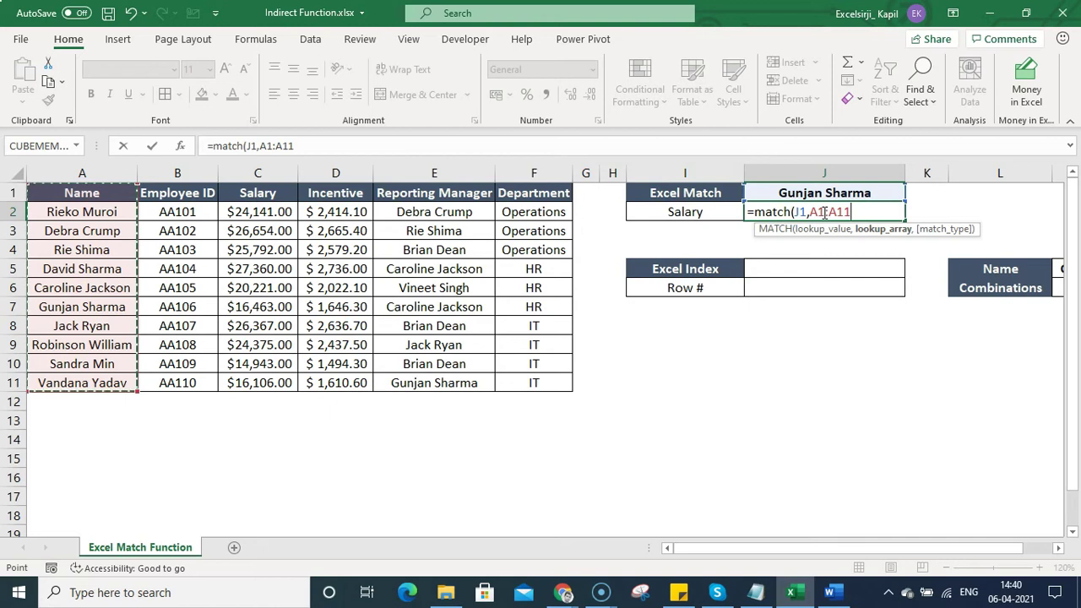
Lock the range and finish =MATCH(J1,$A$1:$A$11,0) in J2, returning 7
left_click(825, 213)
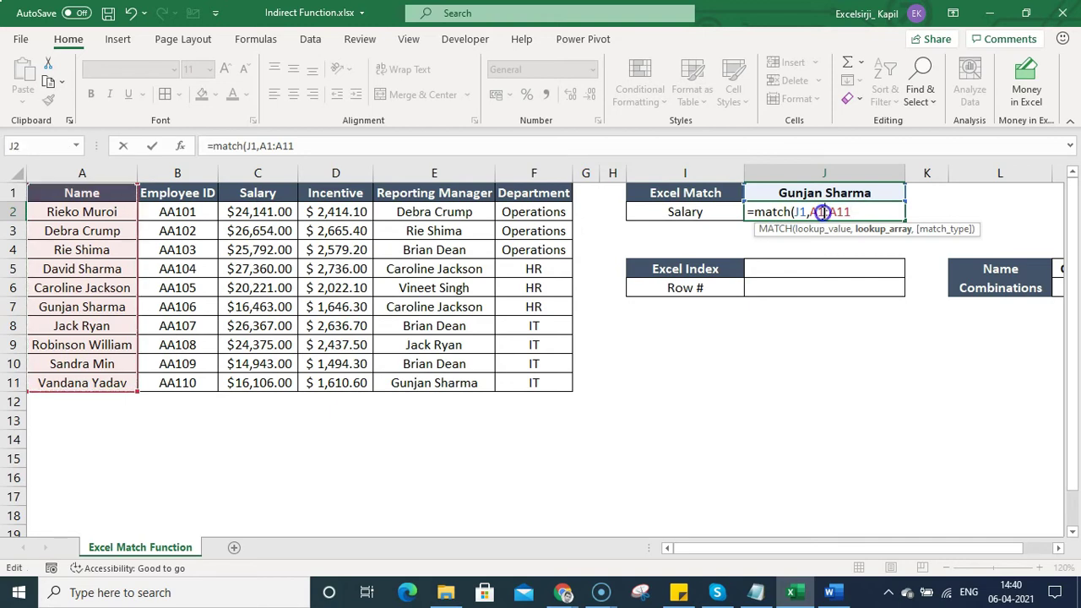
left_click(840, 213)
double_click(843, 213)
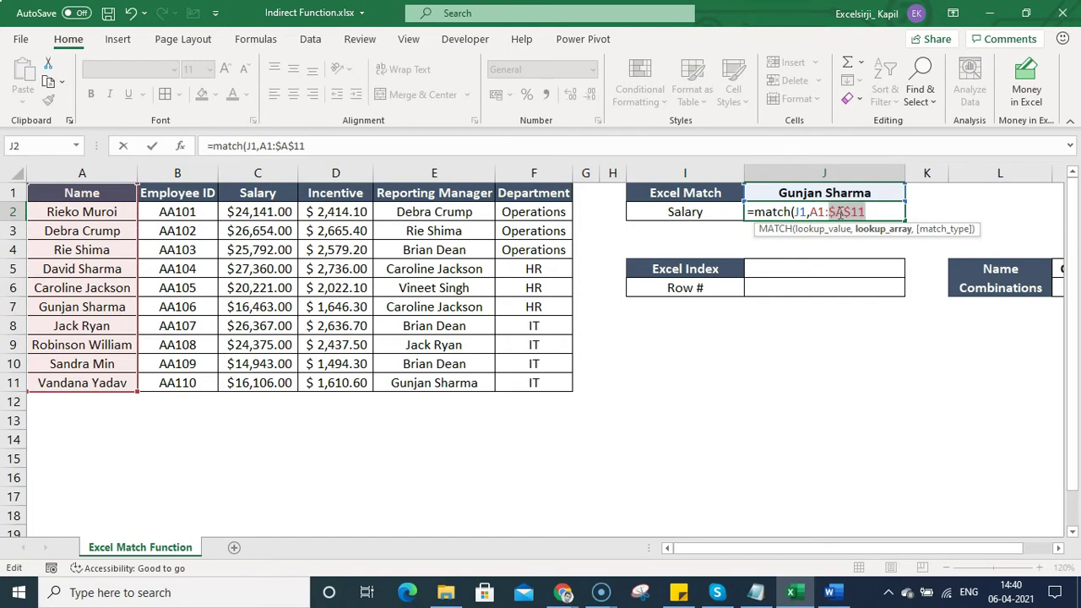
key("F4")
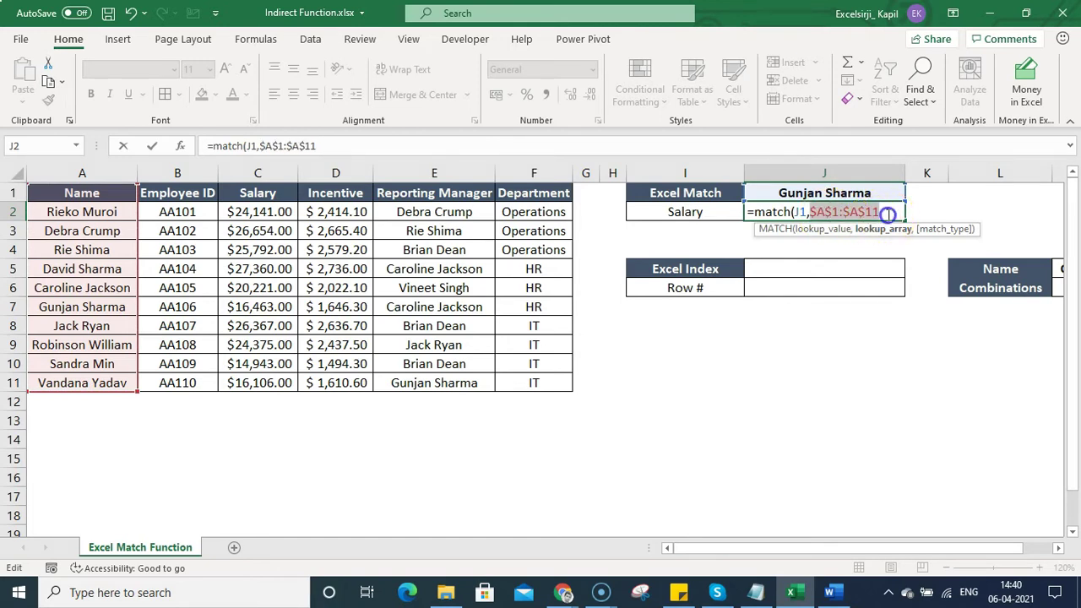
left_click(888, 213)
type(",")
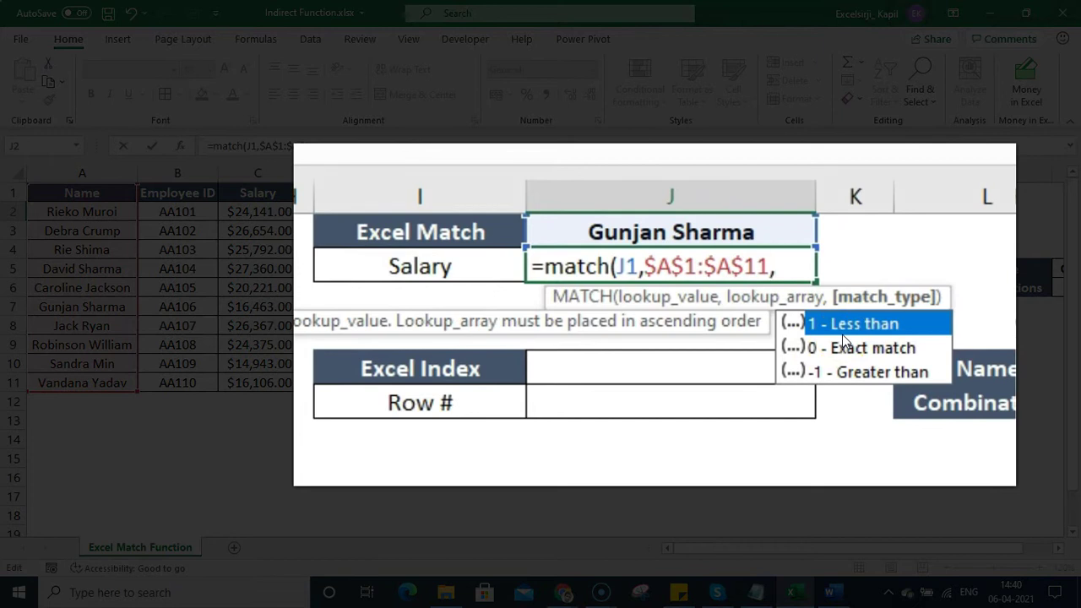
left_click(892, 329)
type("0")
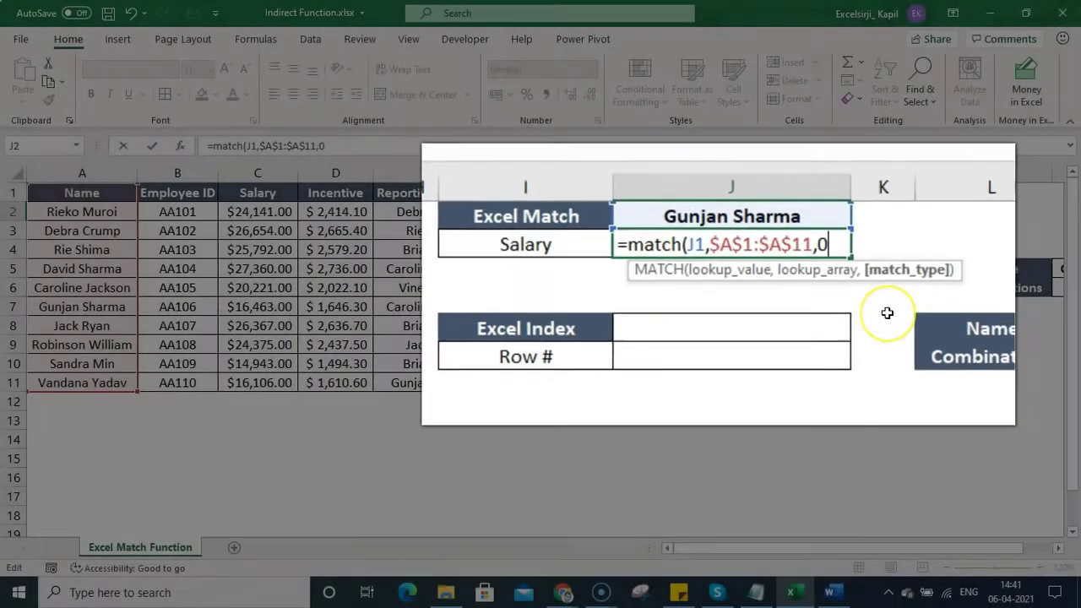
key("ctrl+Return")
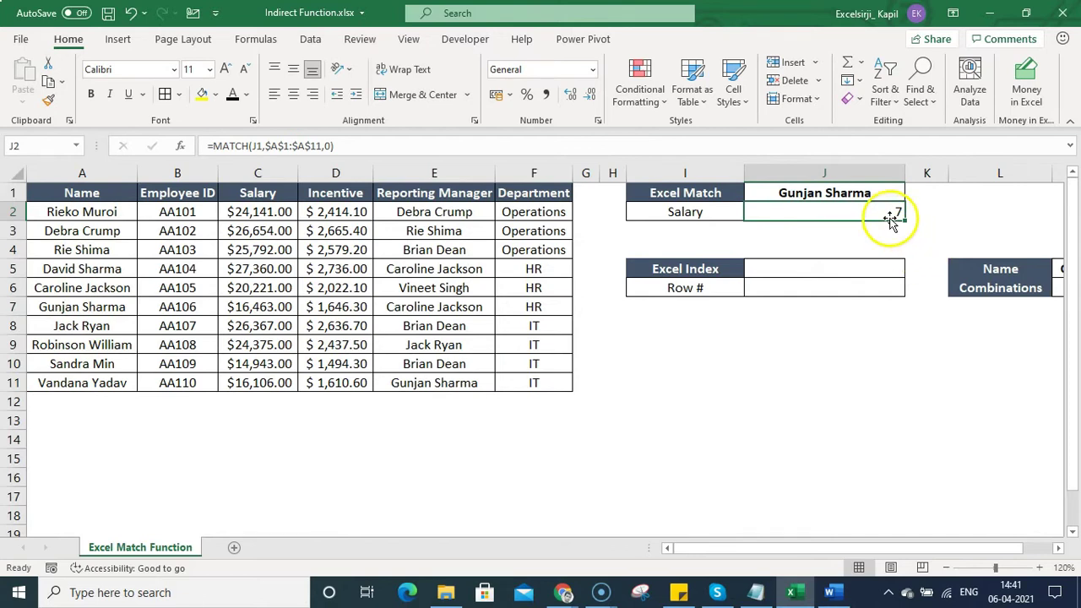
Recheck J2's result of 7 and enter the partial name Gunjan in K1
left_click(126, 307)
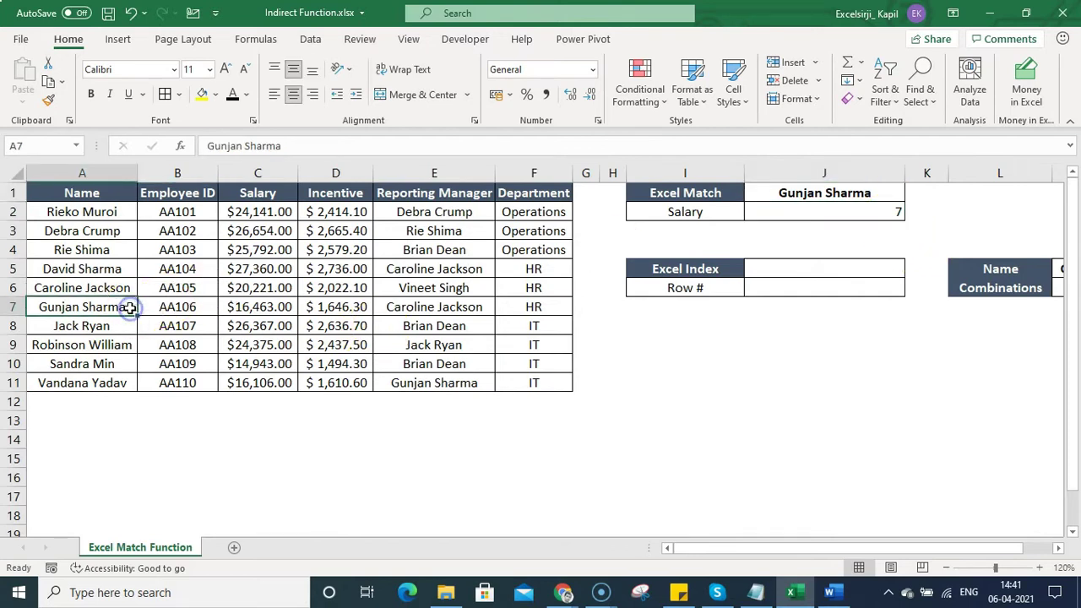
left_click(810, 212)
key("F2")
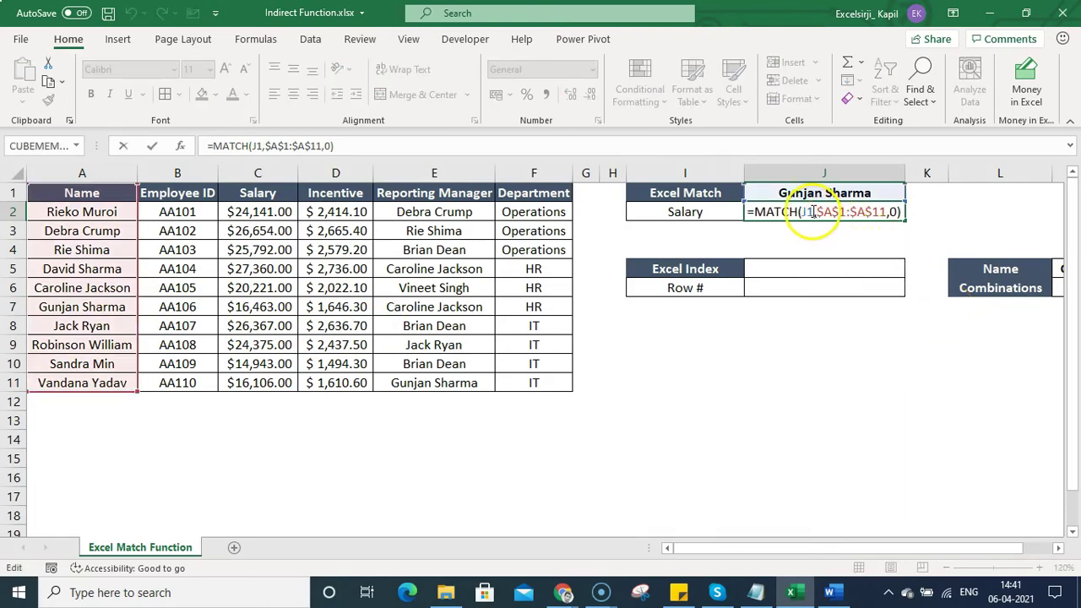
key("ctrl+Return")
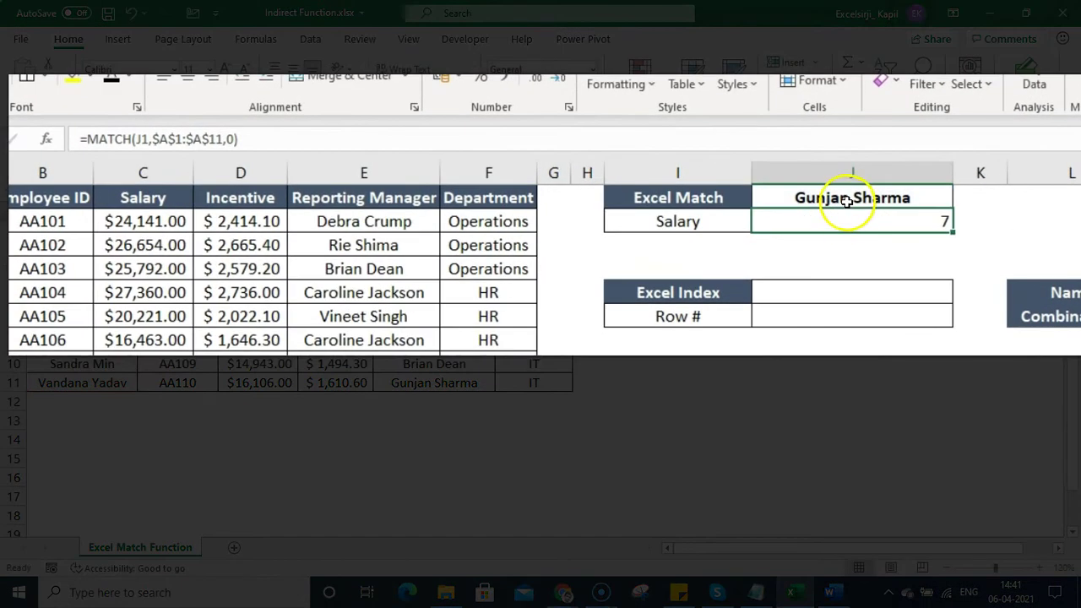
left_click(847, 201)
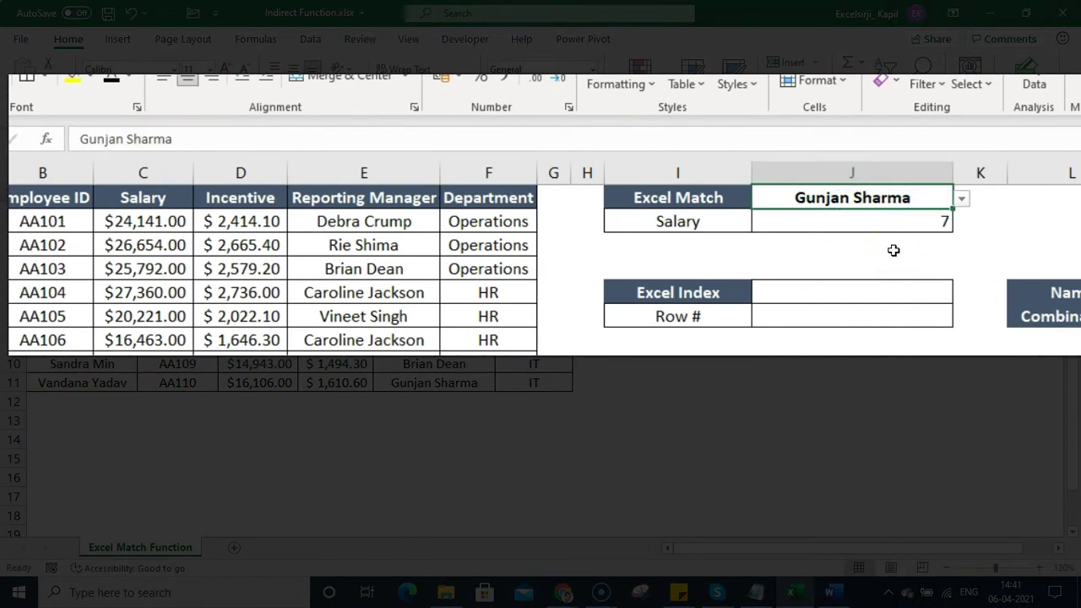
key("Right")
type("Gunjan")
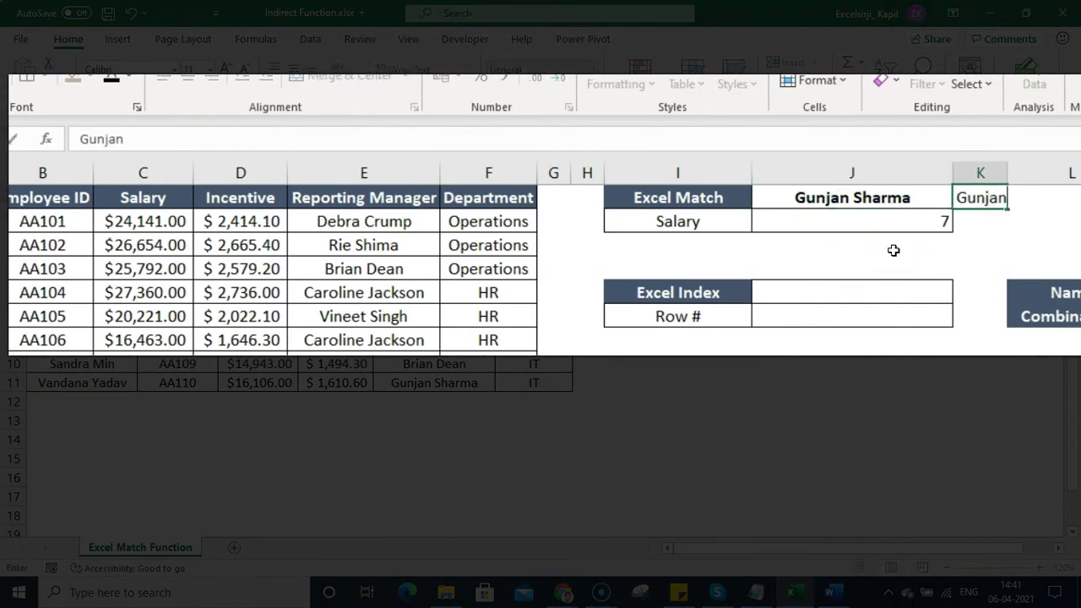
key("Return")
Change J2's MATCH lookup value to K1&"*" for a wildcard name match
left_click(879, 225)
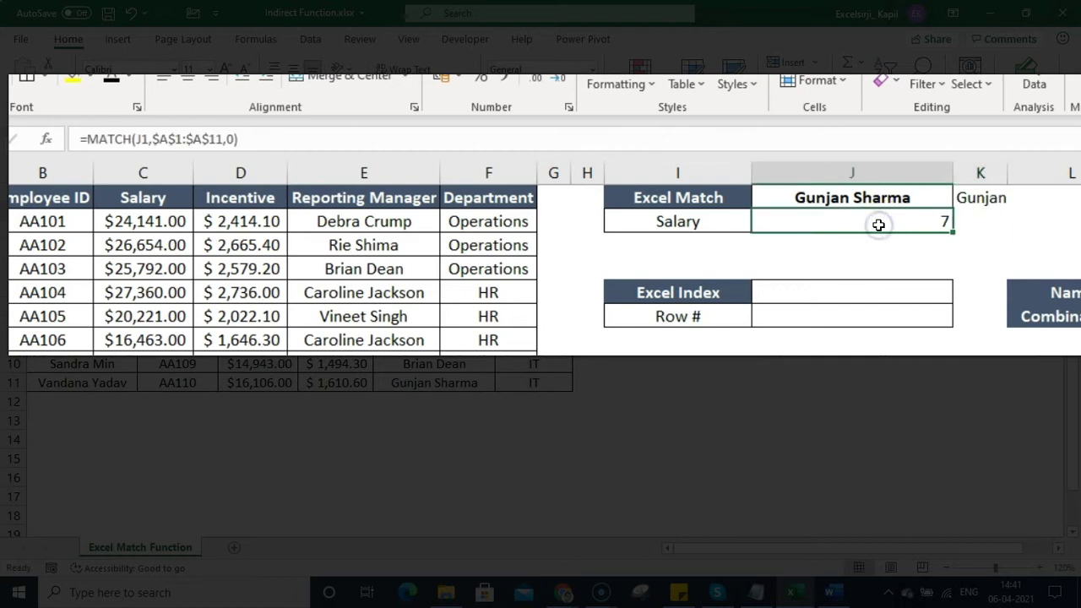
double_click(879, 225)
left_click(827, 221)
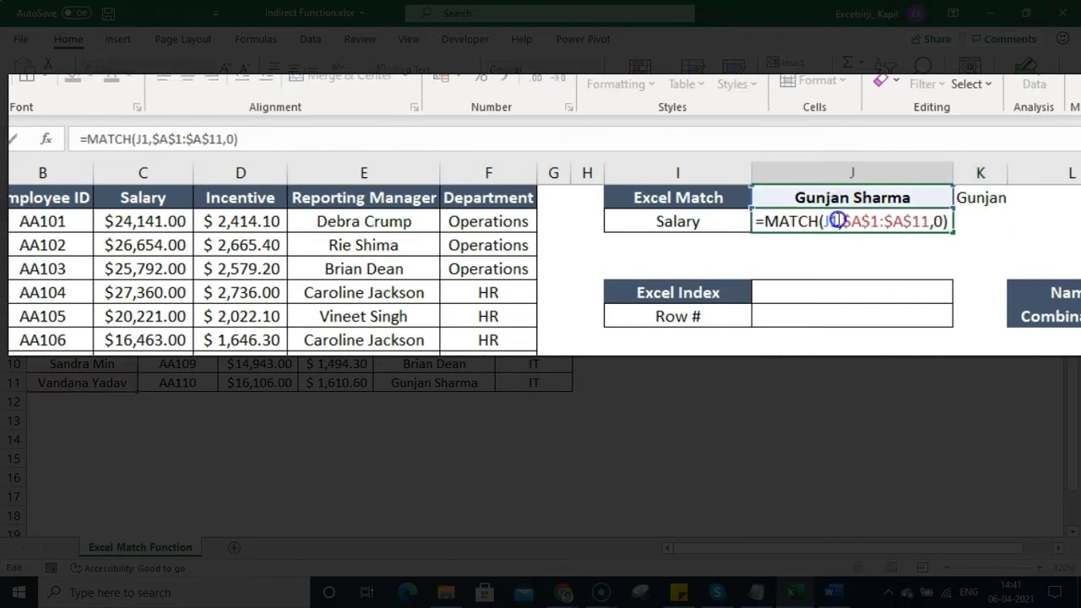
key("Delete")
type("K1")
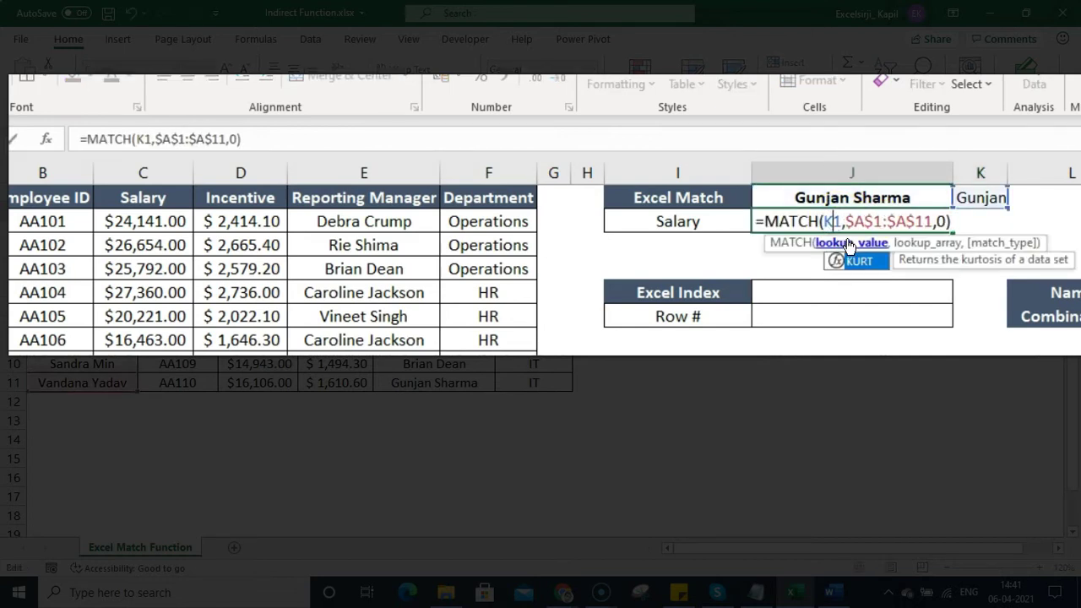
type("&")
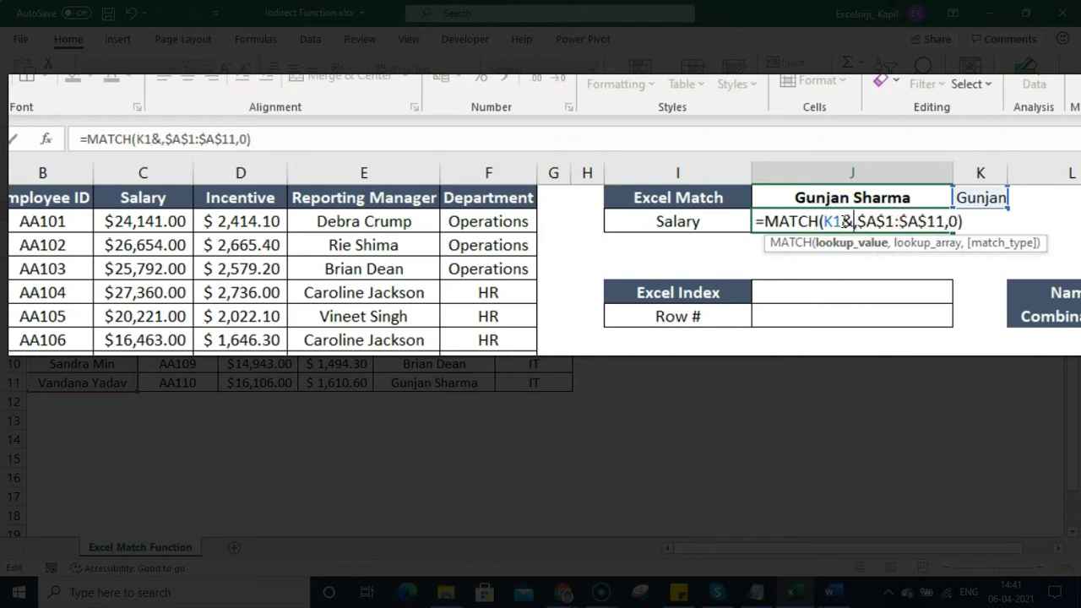
type("\"")
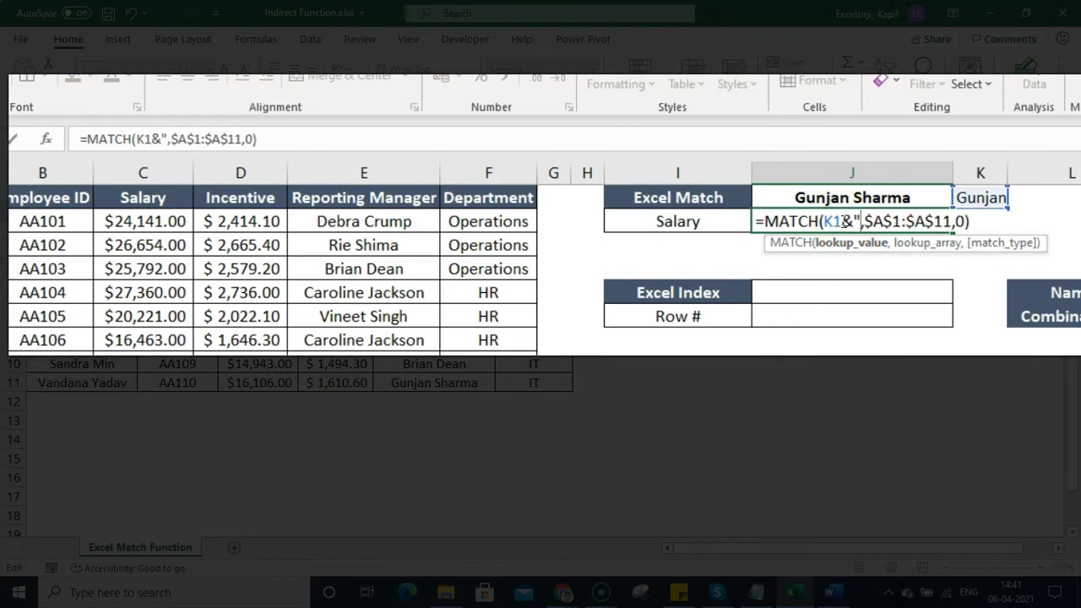
type("*\"")
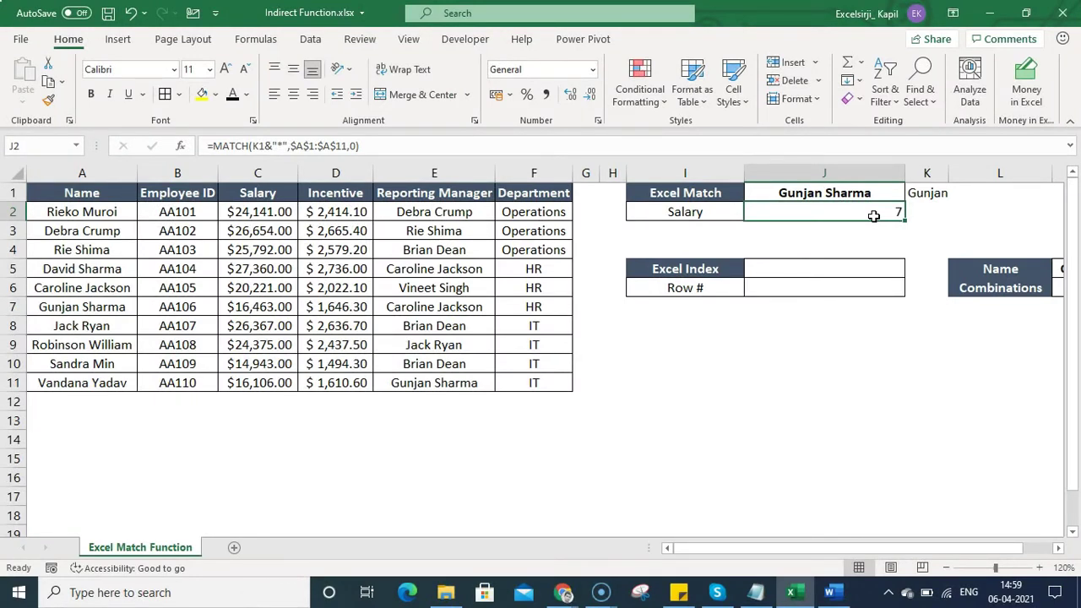
left_click(849, 287)
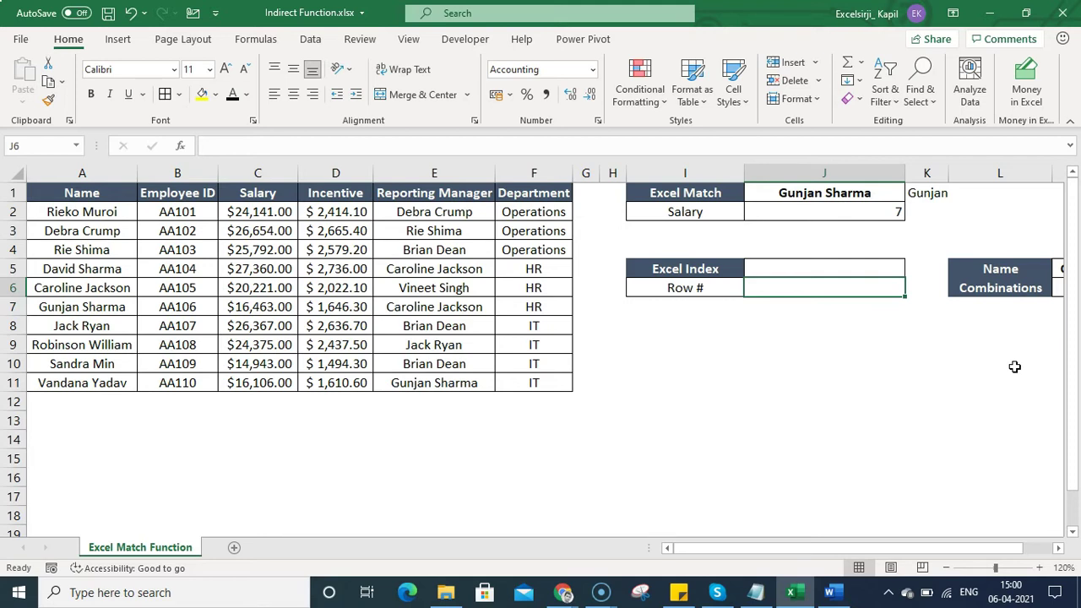
Enter =INDEX($A$1:$F$11,,5) in J6 to spill the whole Reporting Manager column
type("=inde")
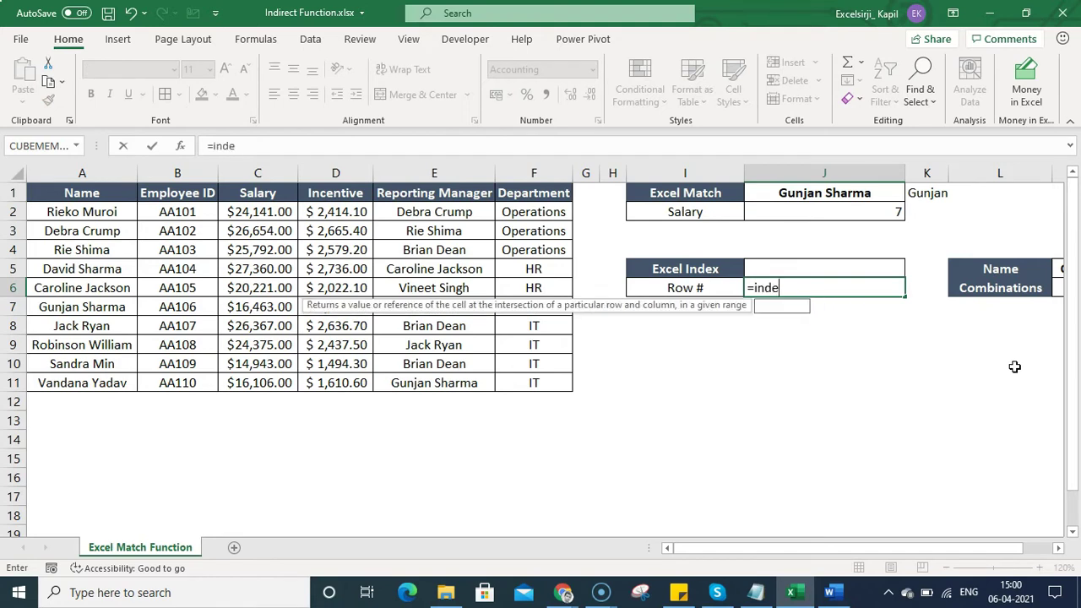
type("x(")
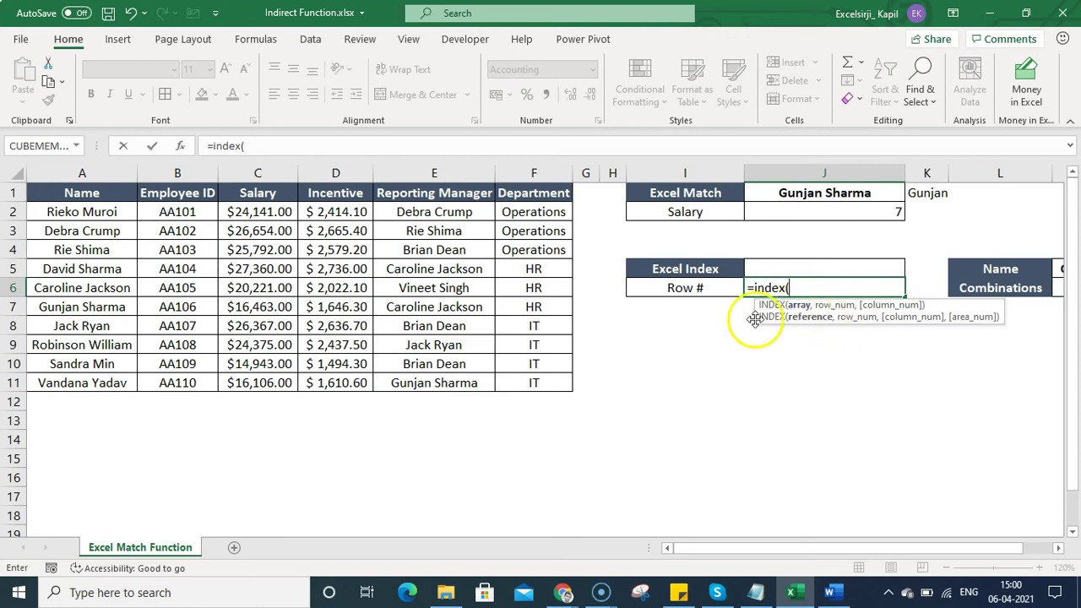
left_click_drag(73, 192, 548, 377)
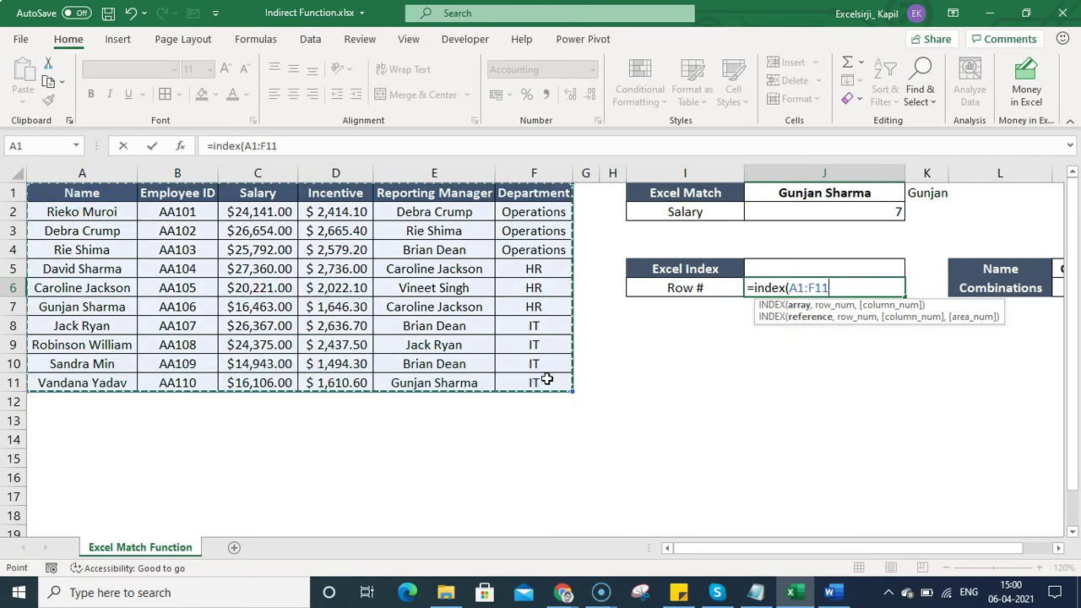
key("F4")
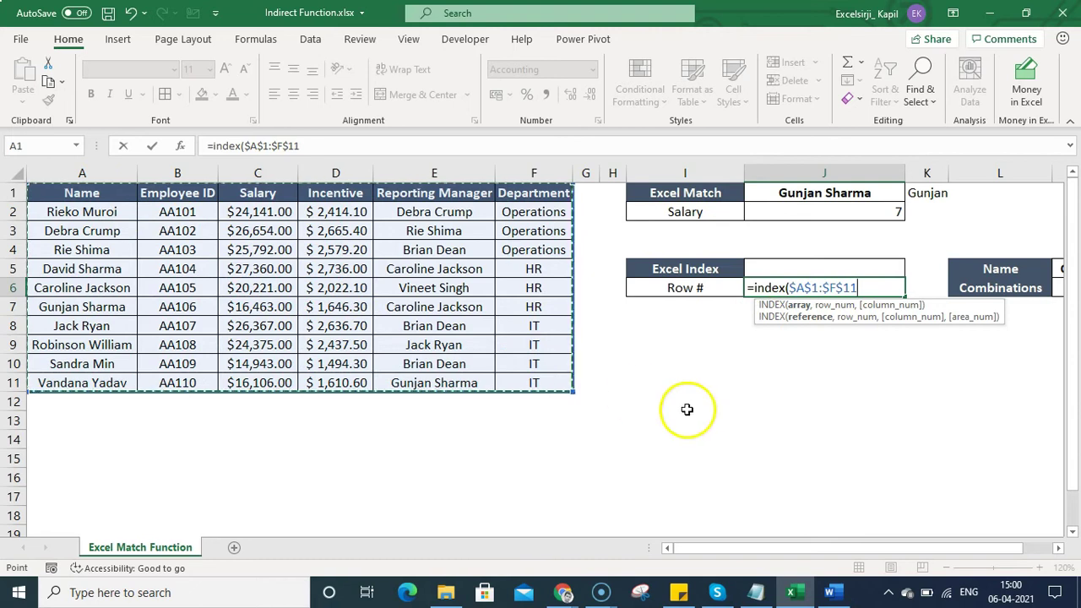
type(",5")
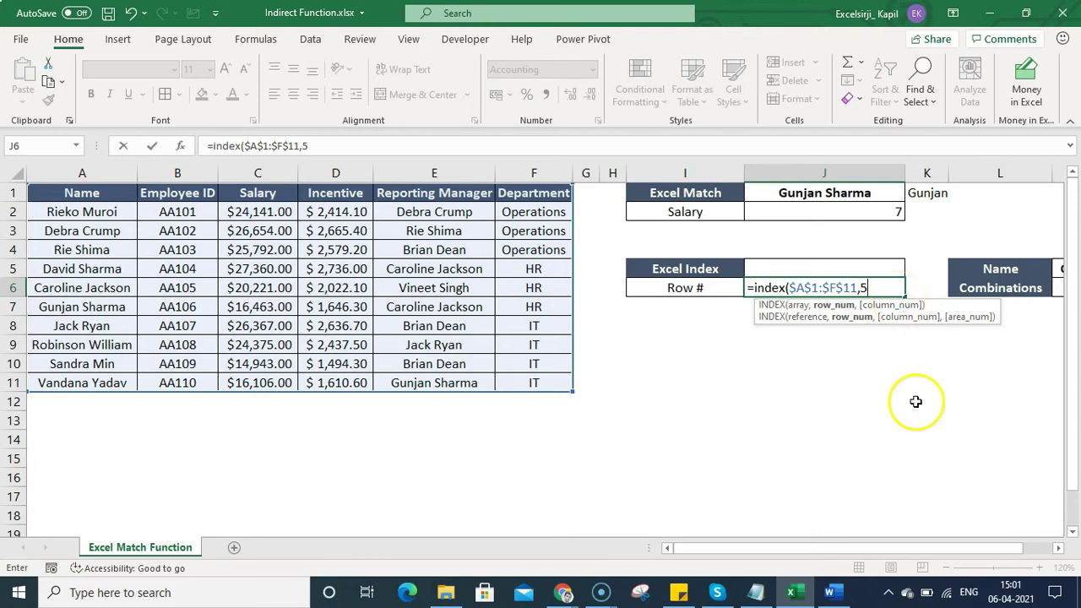
key("BackSpace")
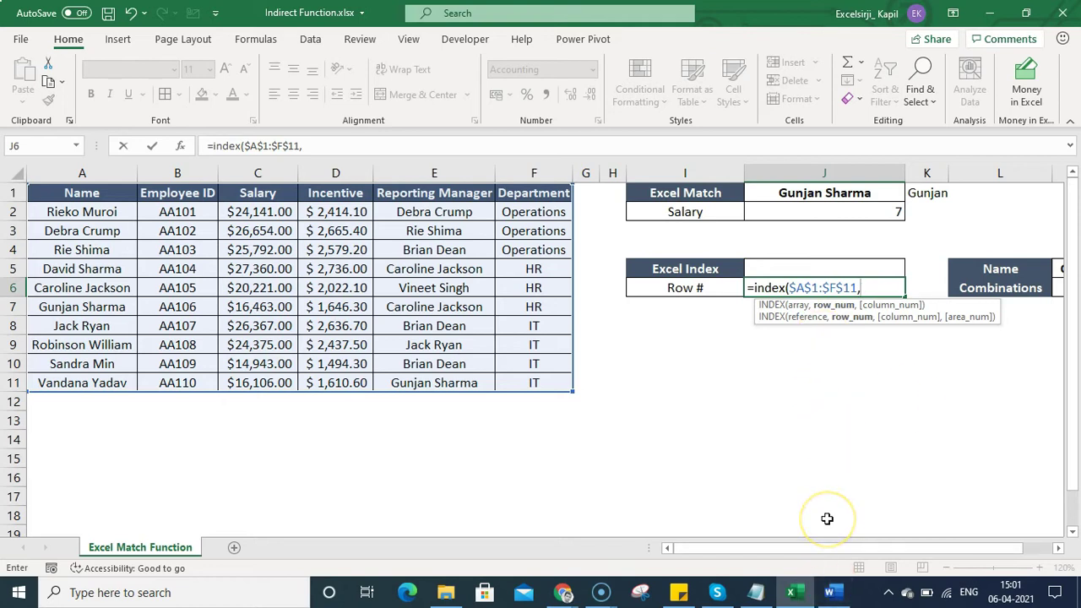
type(",5")
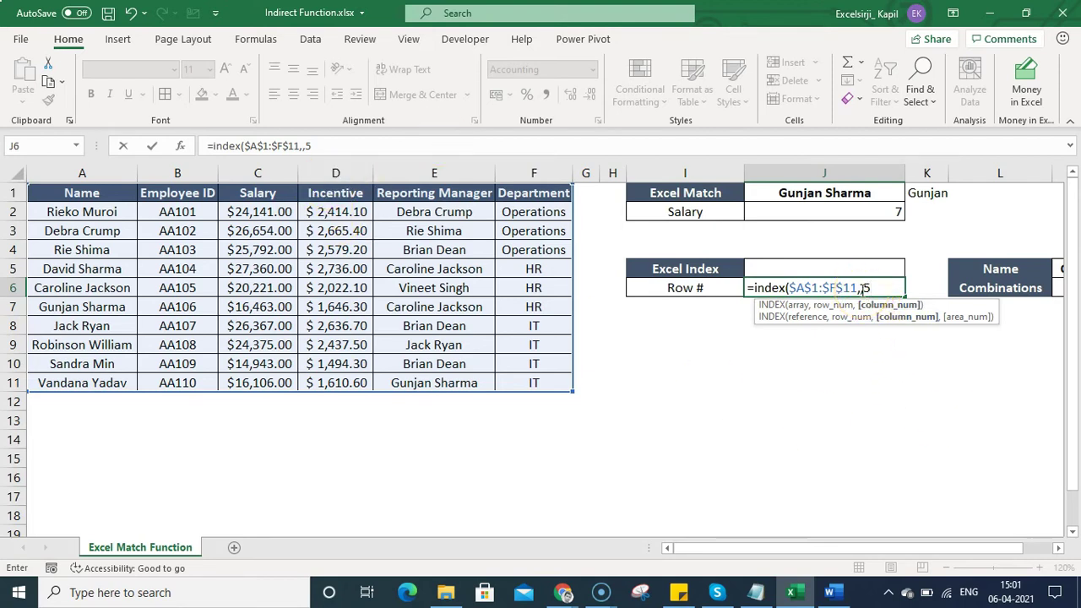
type(")")
key("Return")
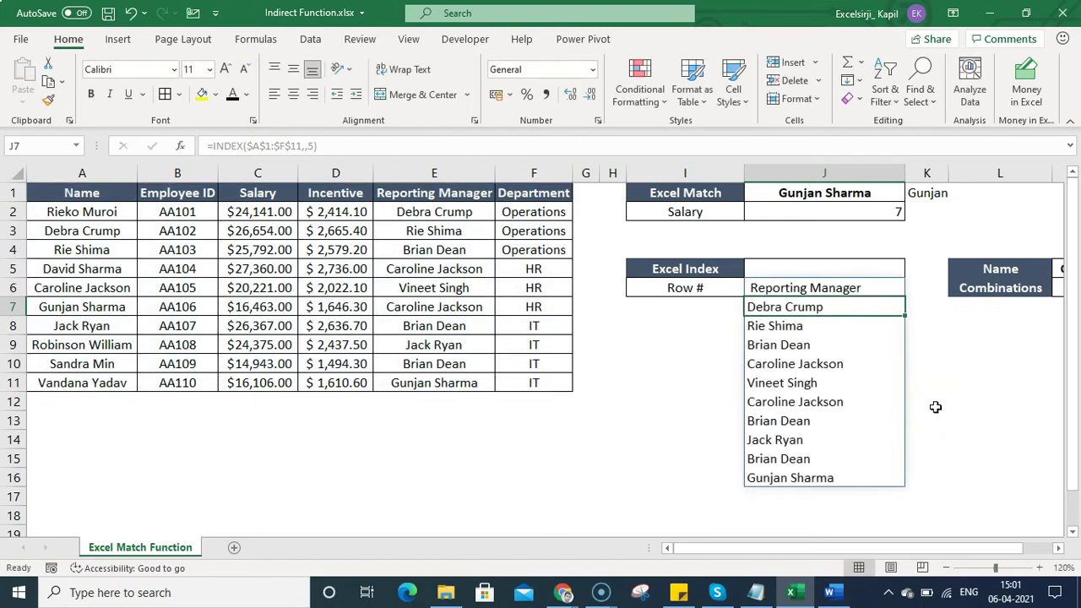
Inspect J6's INDEX range start and count five columns across the table
left_click(853, 285)
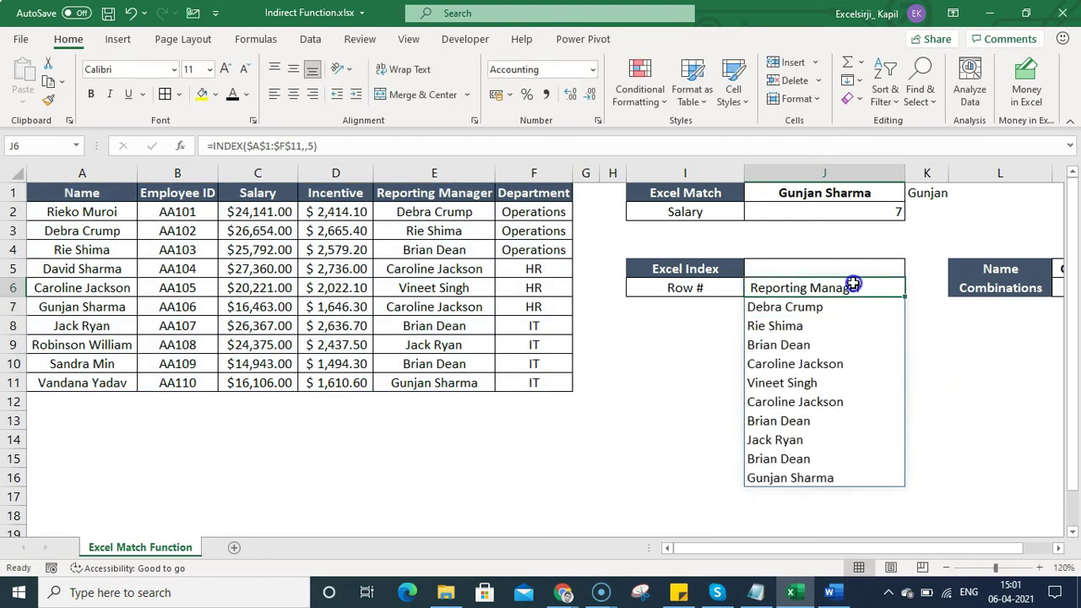
key("F2")
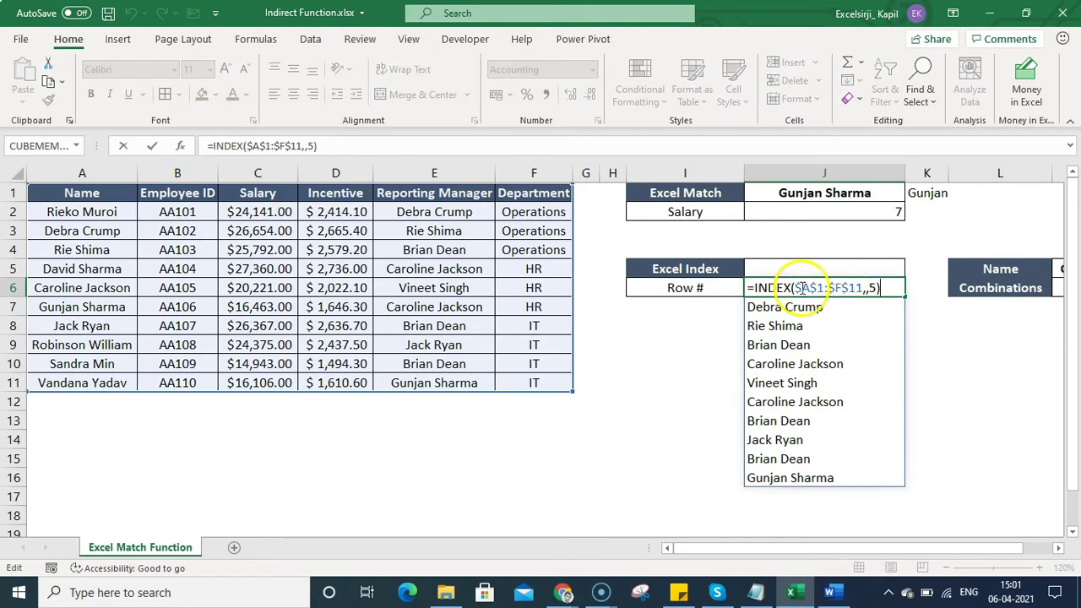
left_click_drag(794, 288, 815, 287)
left_click(814, 287)
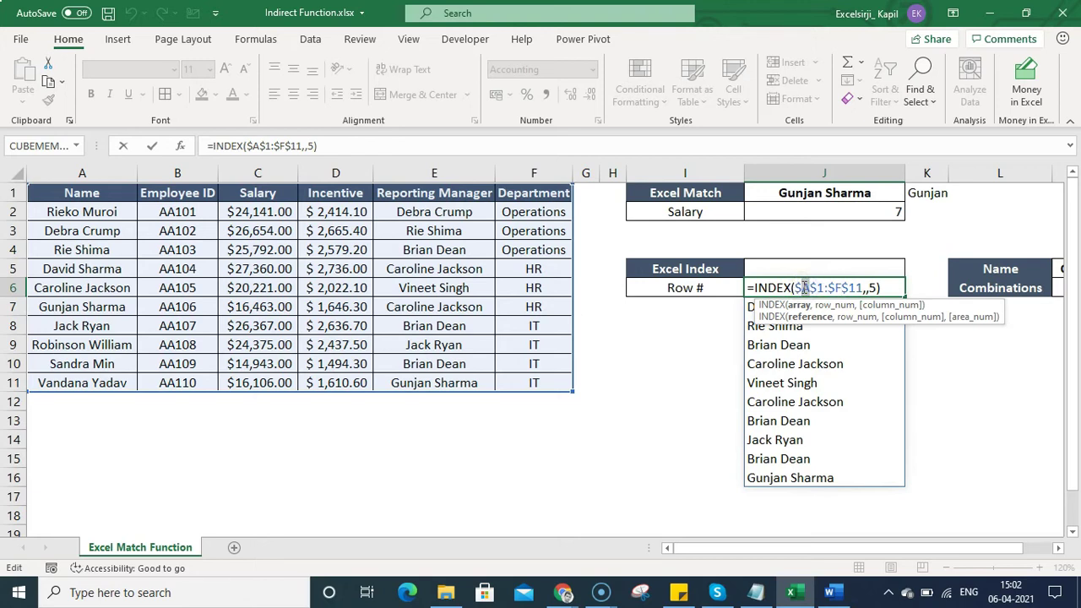
left_click(804, 287)
key("ctrl+Return")
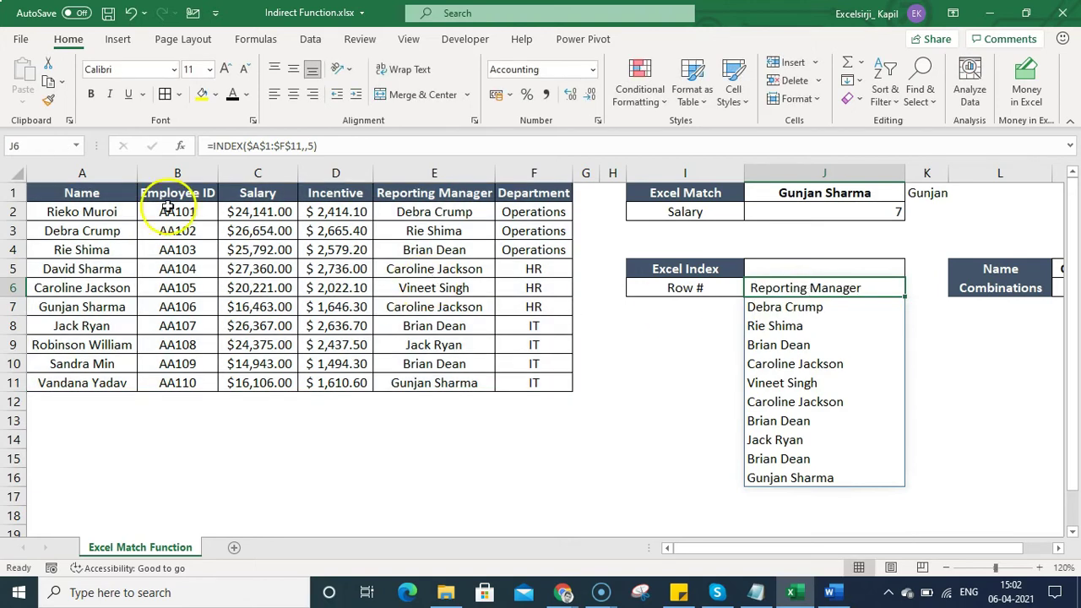
left_click_drag(83, 173, 442, 378)
Start J6's range at $B$1 so column 5 returns Department, then begin restoring column A
left_click(857, 291)
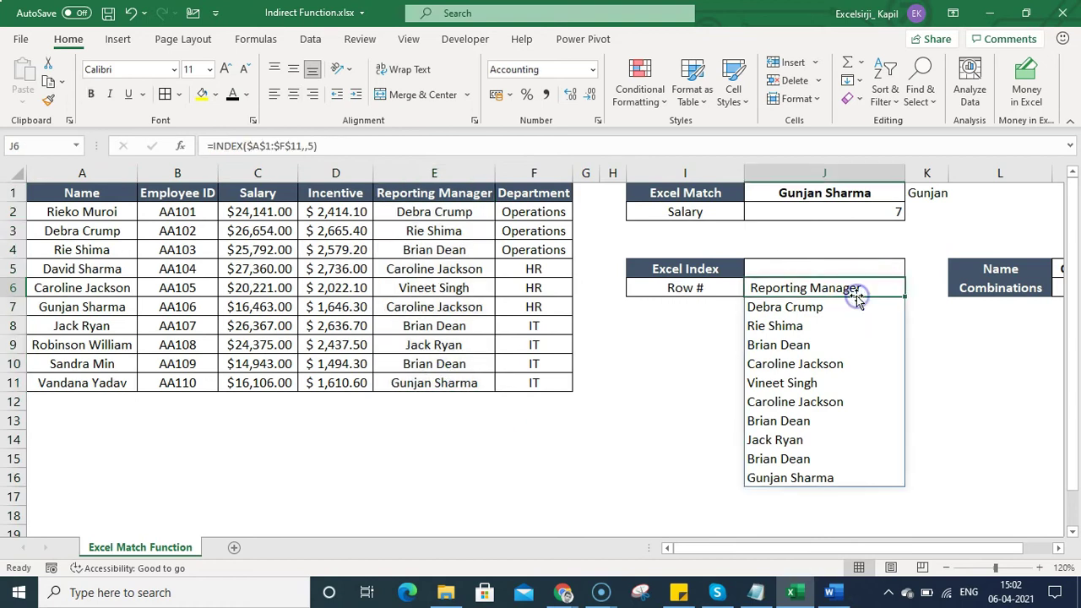
left_click(257, 146)
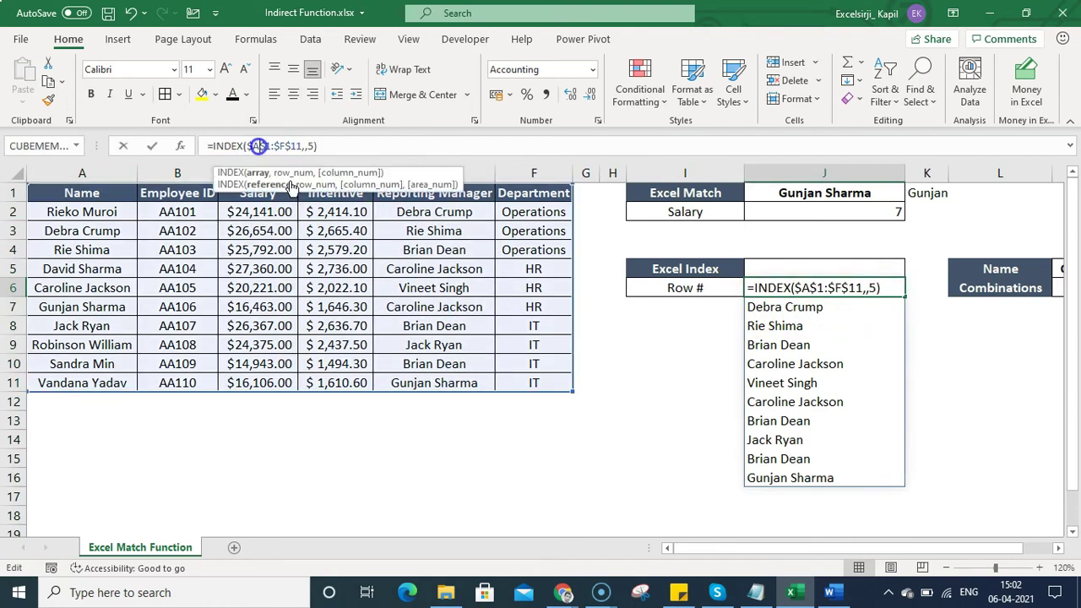
key("BackSpace")
type("B")
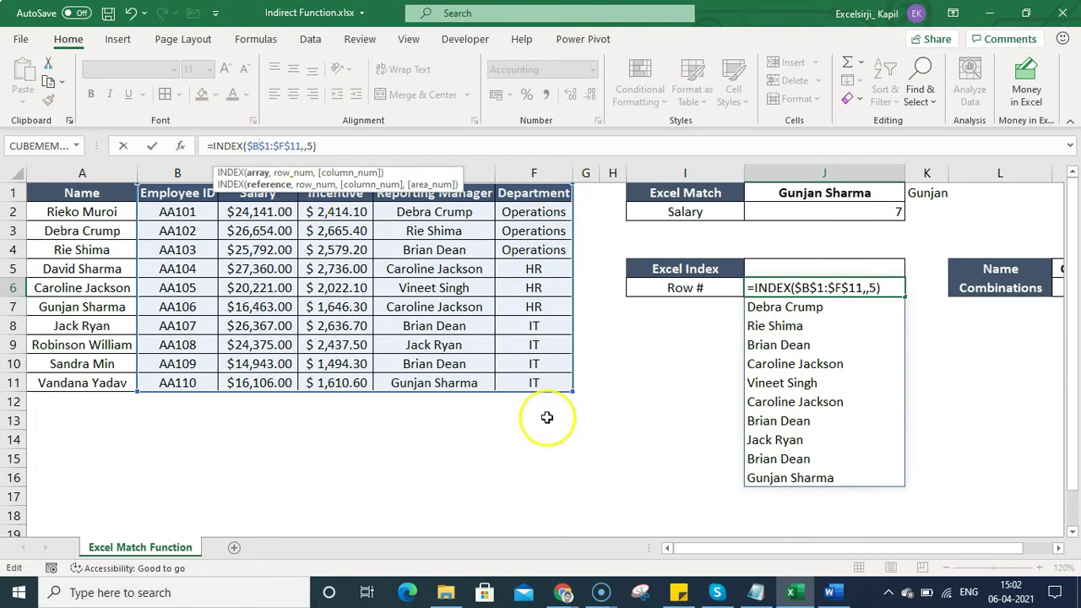
key("Return")
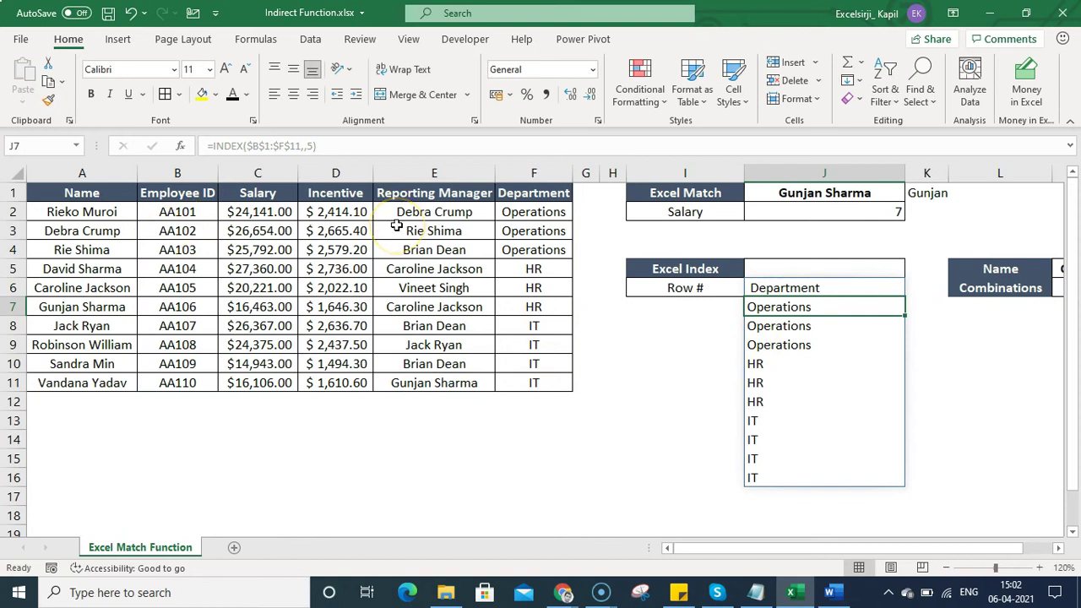
left_click(806, 287)
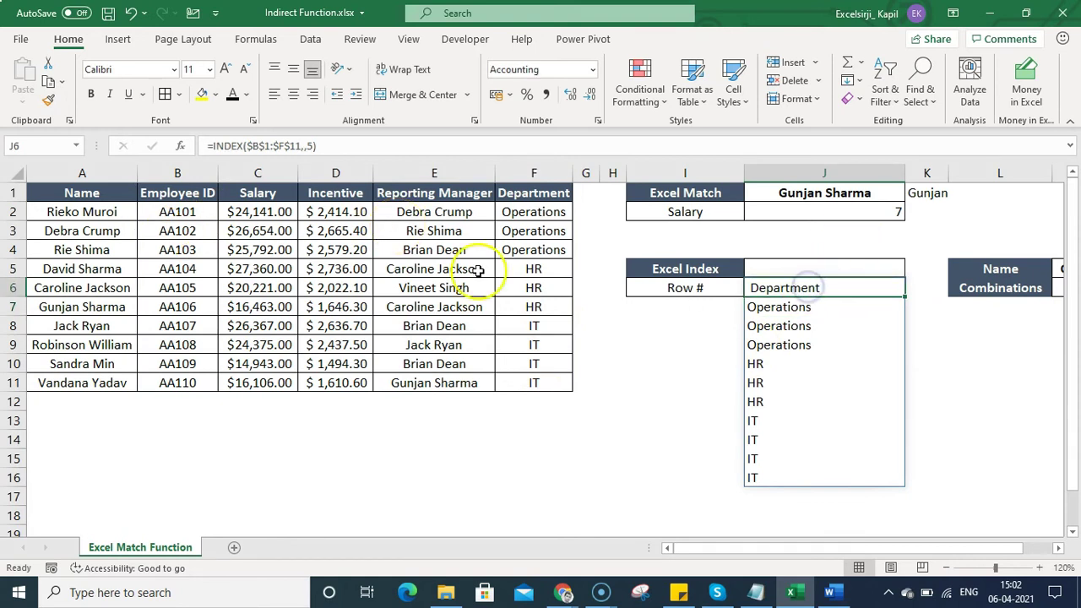
left_click(262, 145)
key("BackSpace")
type("A")
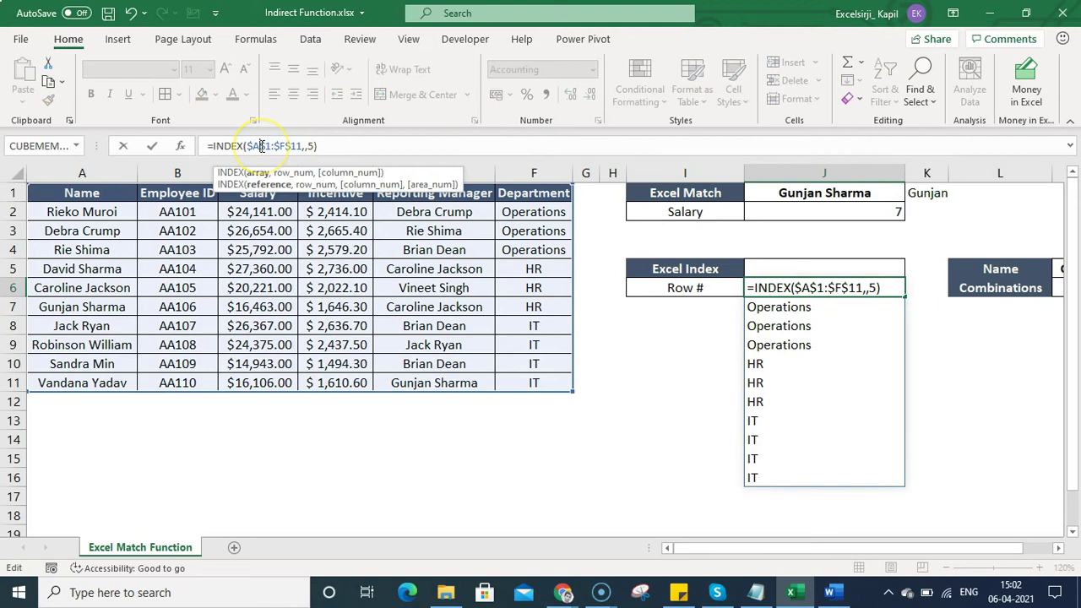
left_click_drag(261, 145, 273, 150)
key("Return")
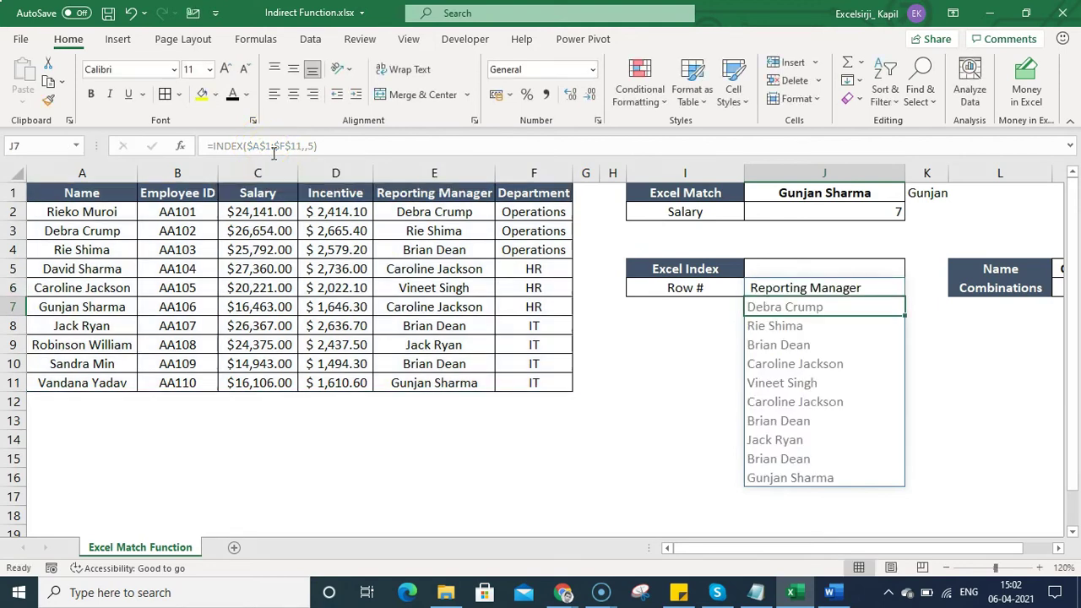
left_click(785, 292)
left_click(314, 146)
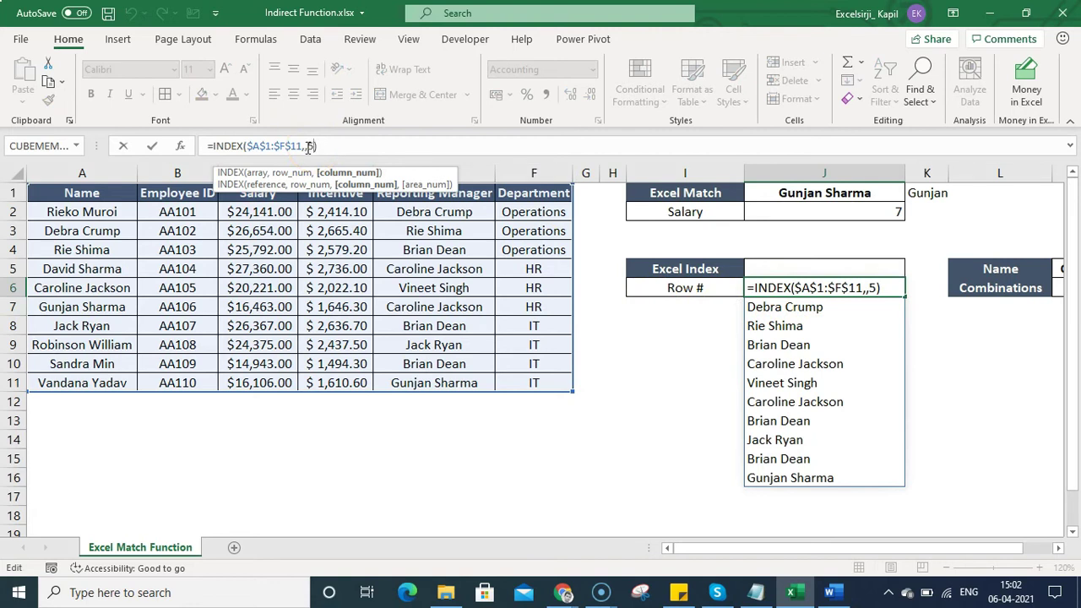
left_click(306, 146)
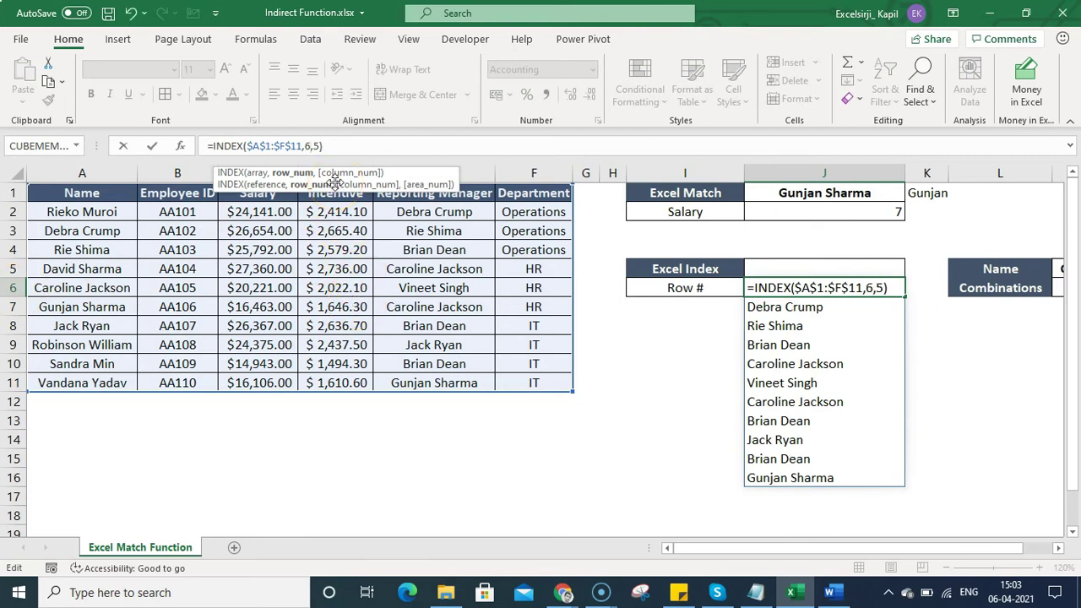
key("Return")
key("Up")
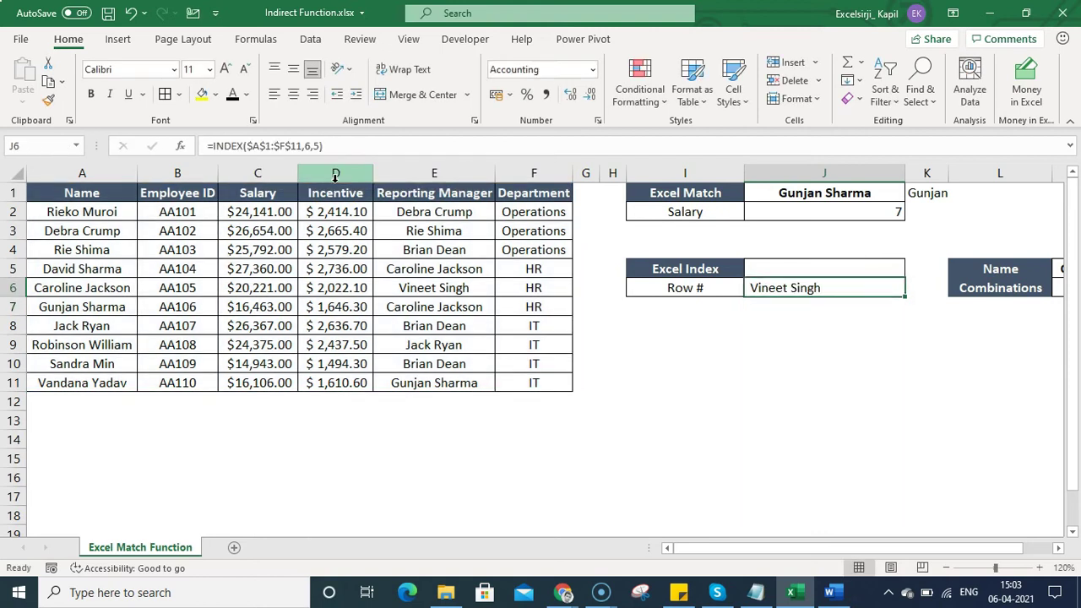
left_click(448, 290)
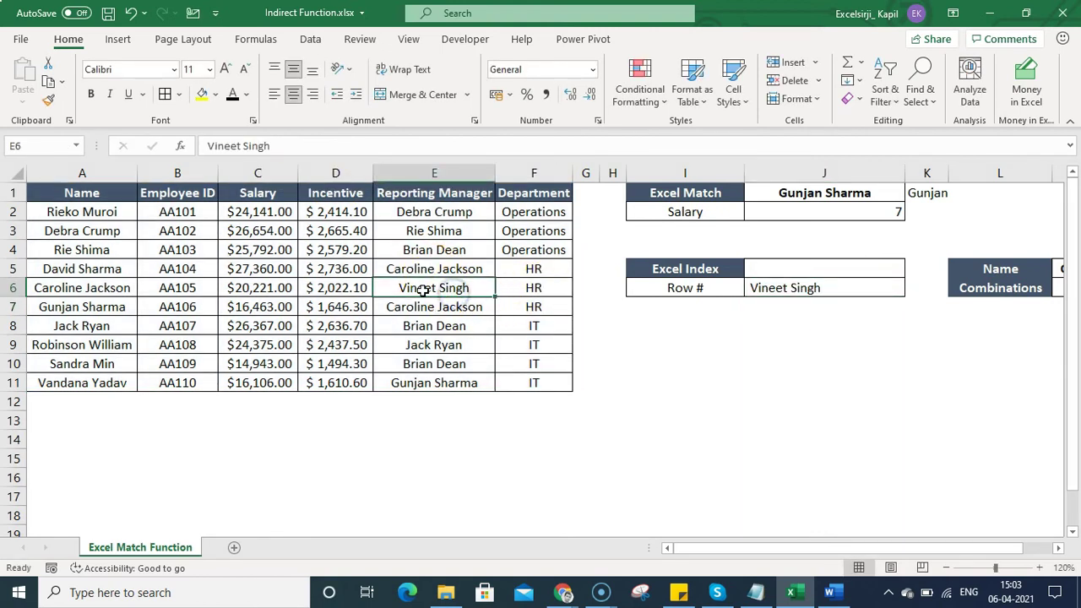
left_click(756, 292)
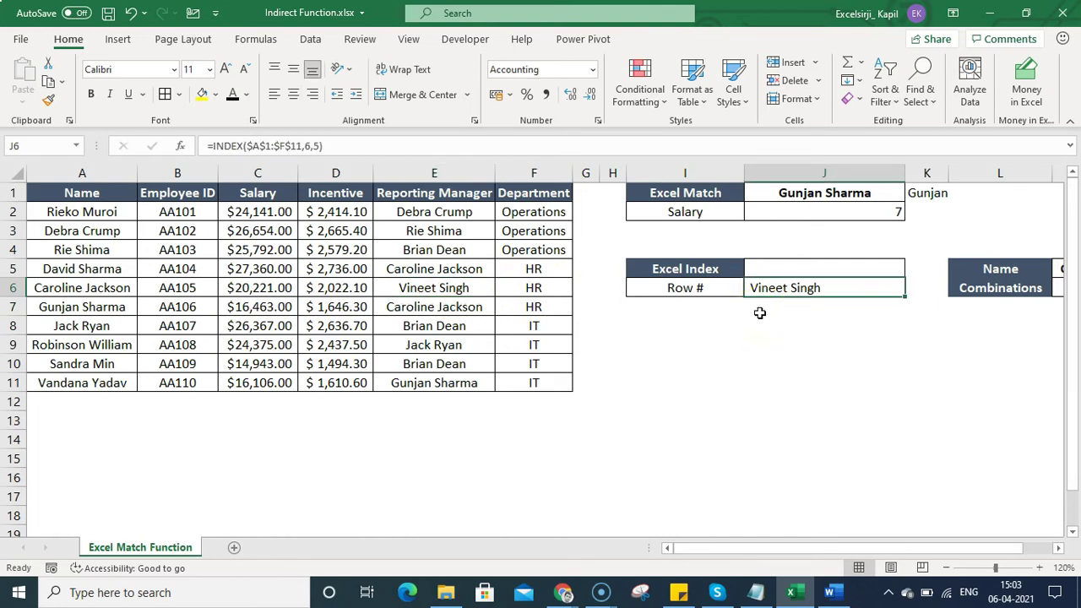
Begin an =index( formula in M6
key("Right")
key("Right")
key("Right")
key("F2")
type("=index(")
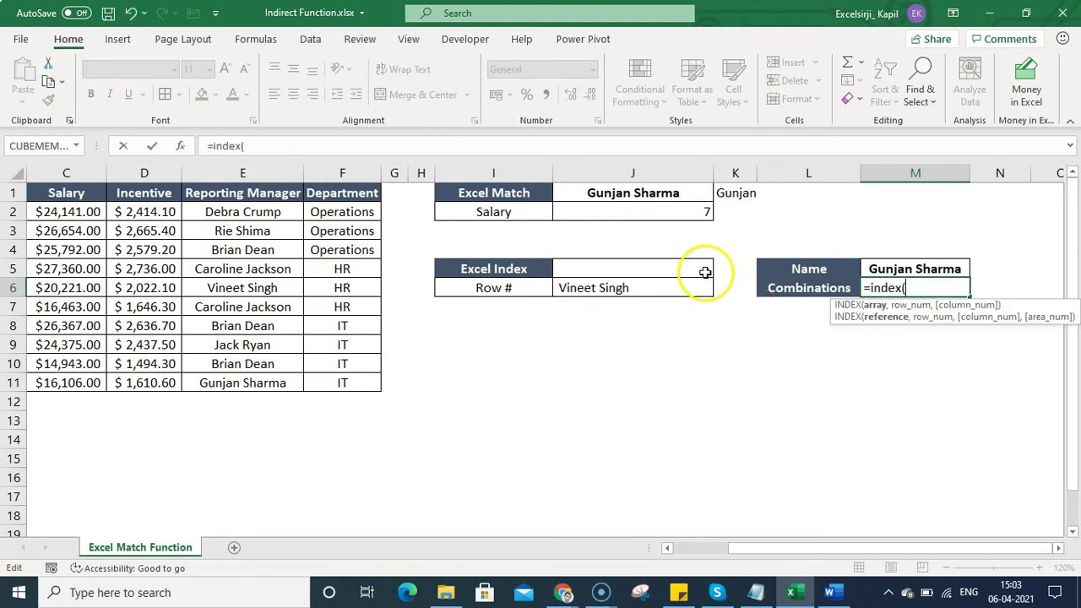
Build M6 as INDEX of M5 with MATCH(M5,$A$2:$A$11, as the row argument
left_click(903, 268)
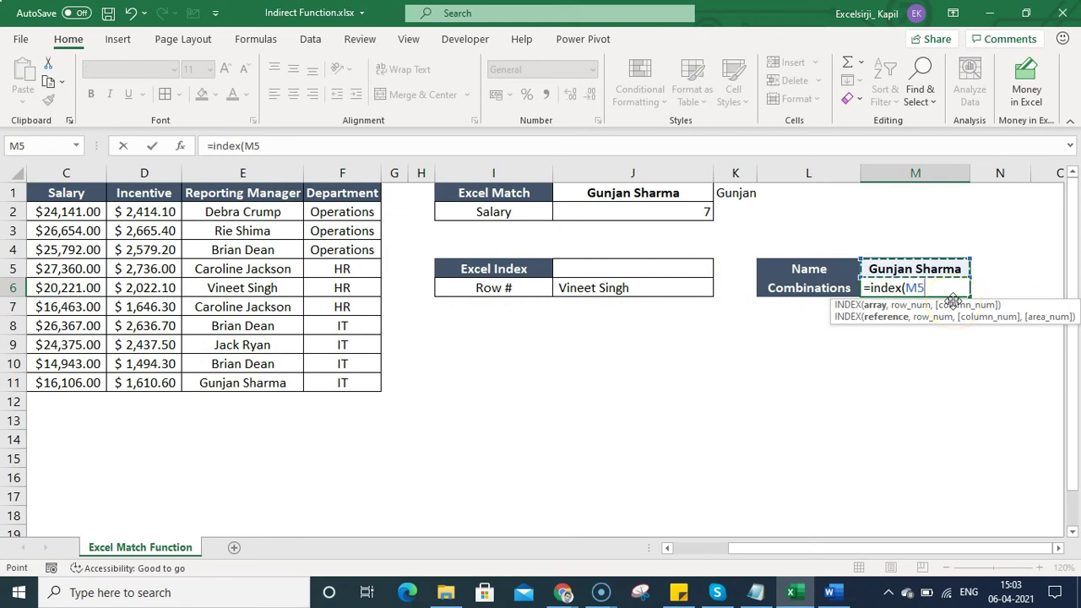
type(",")
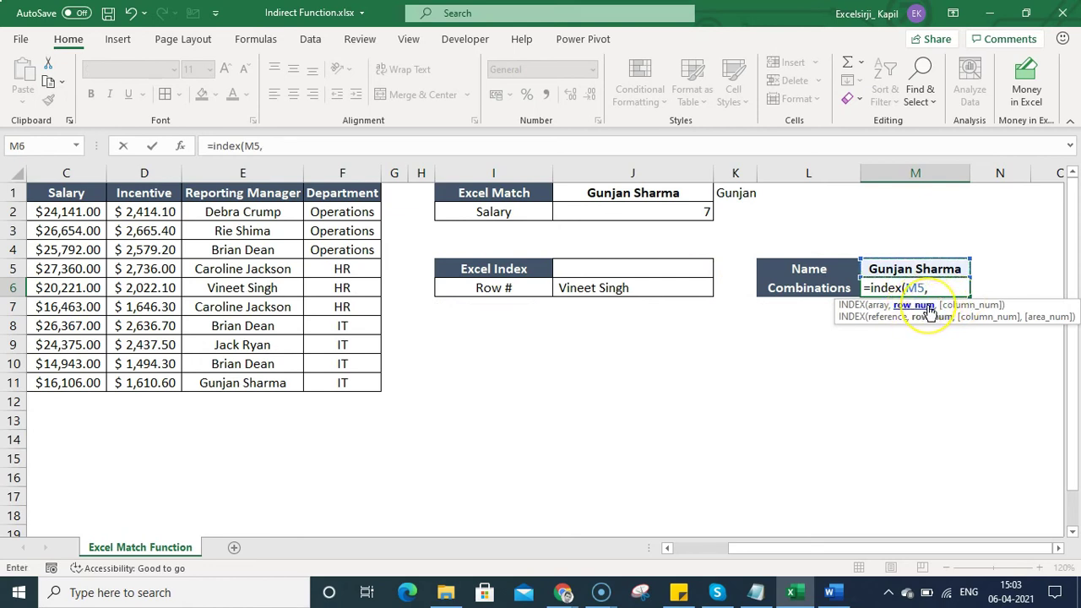
left_click(689, 212)
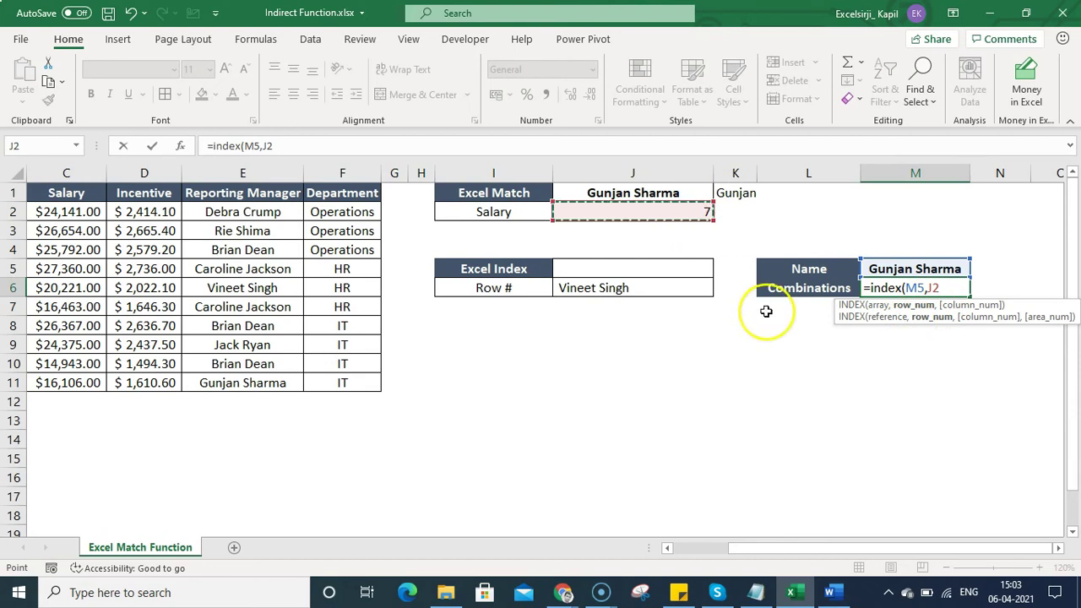
key("BackSpace")
type("match")
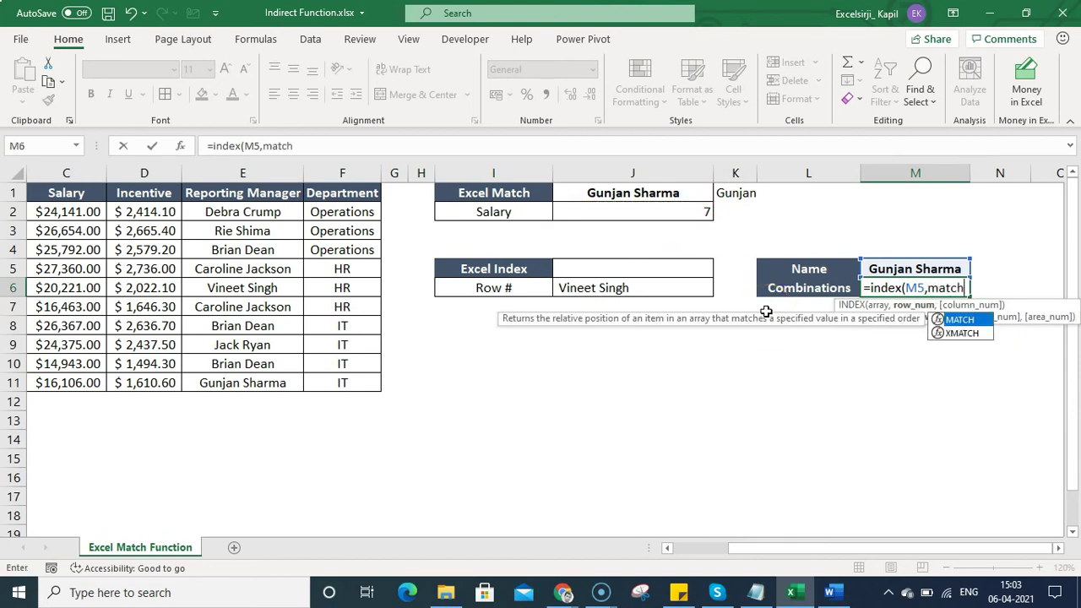
type("(")
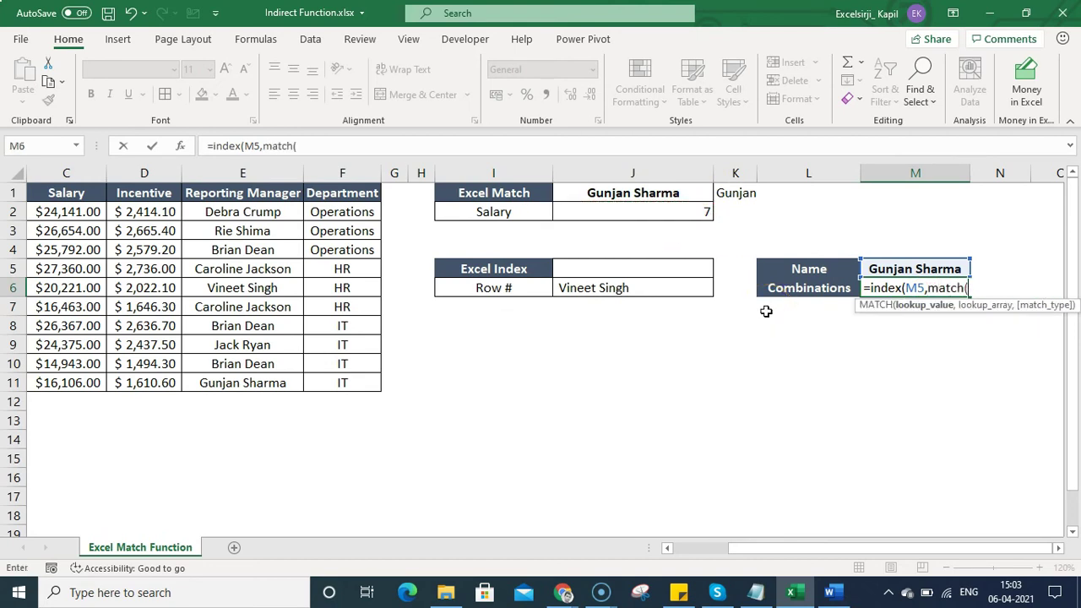
left_click(915, 269)
type(",")
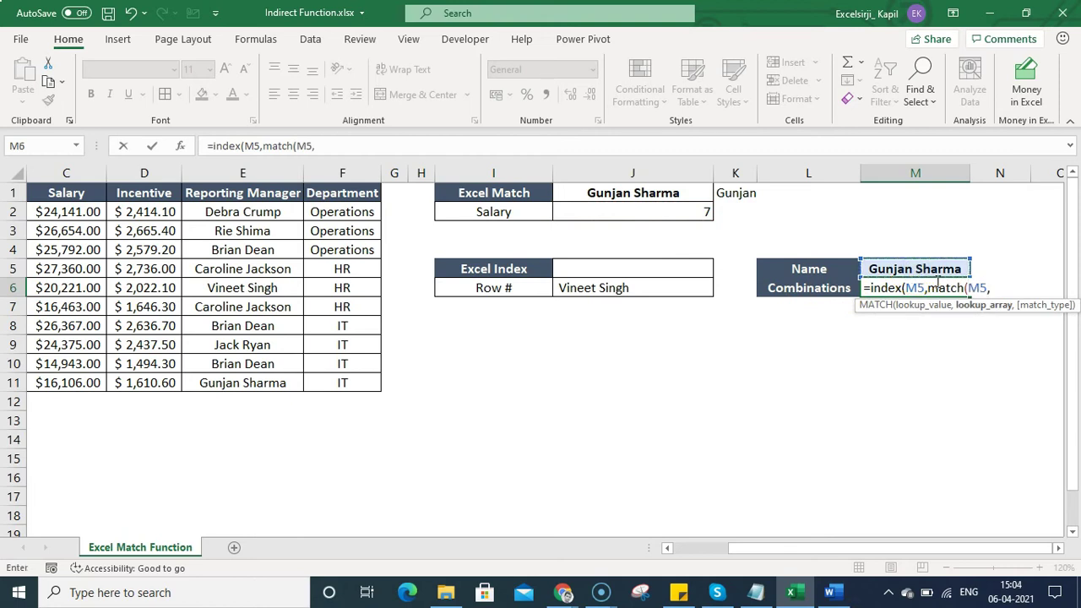
left_click(71, 212)
key("Left")
key("Left")
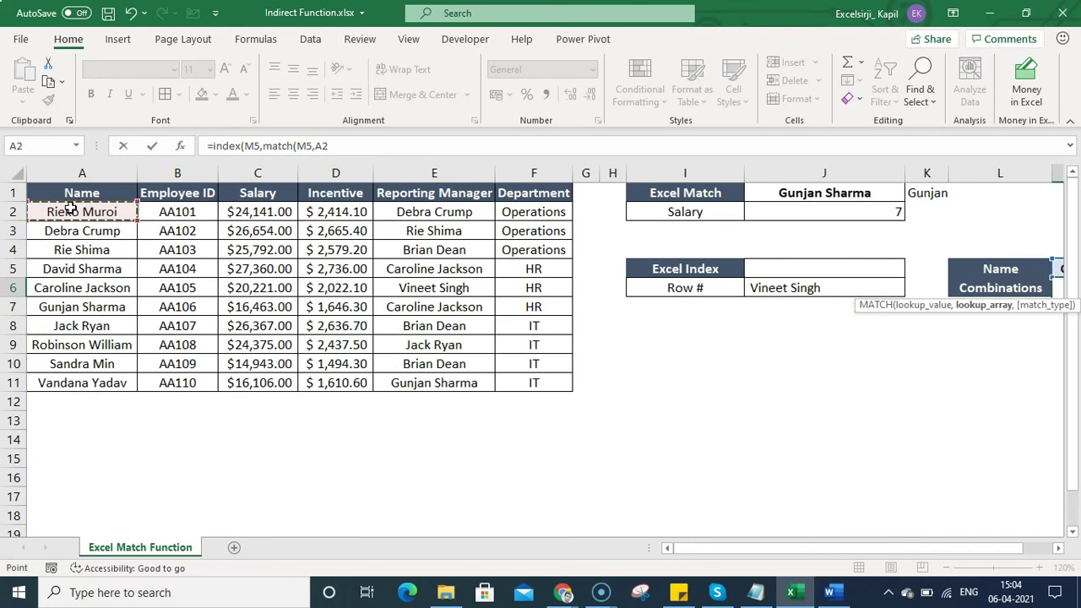
key("ctrl+shift+Down")
key("F4")
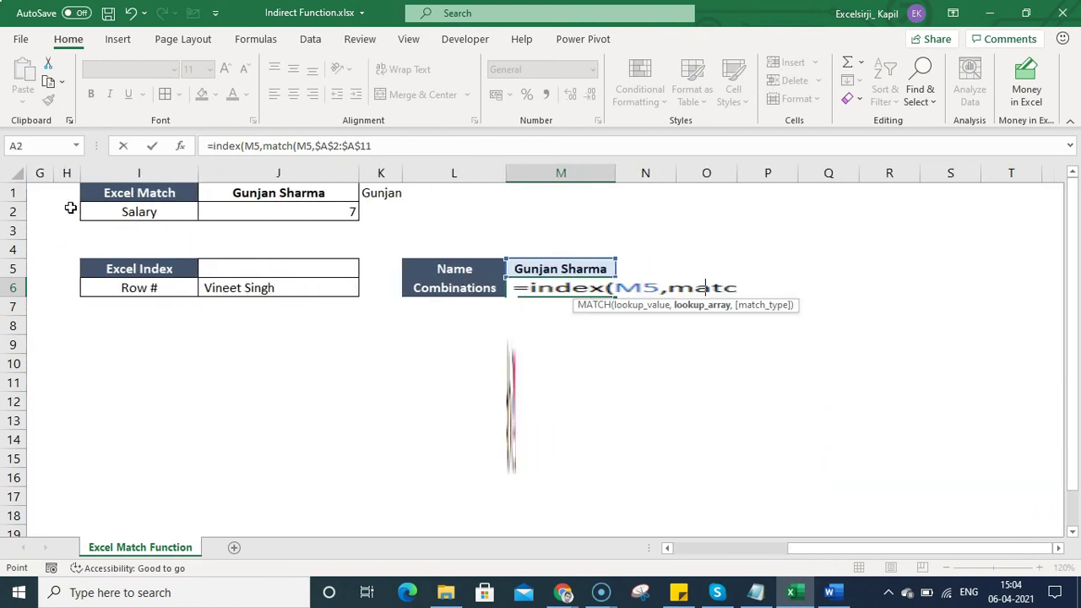
type(",0")
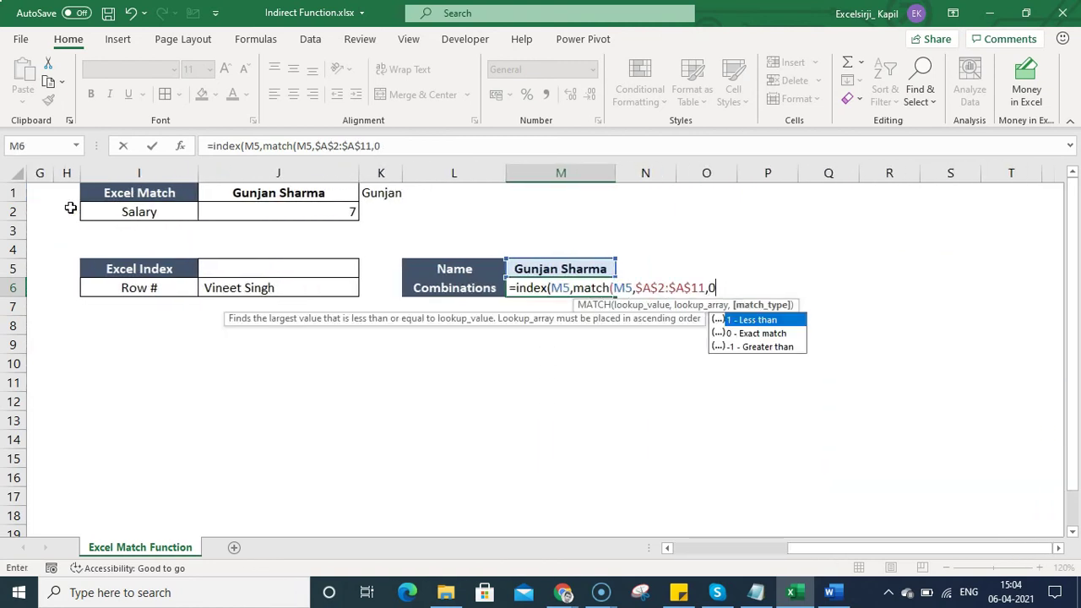
Accept Excel's formula correction and add a comma for M6's column argument
key("Return")
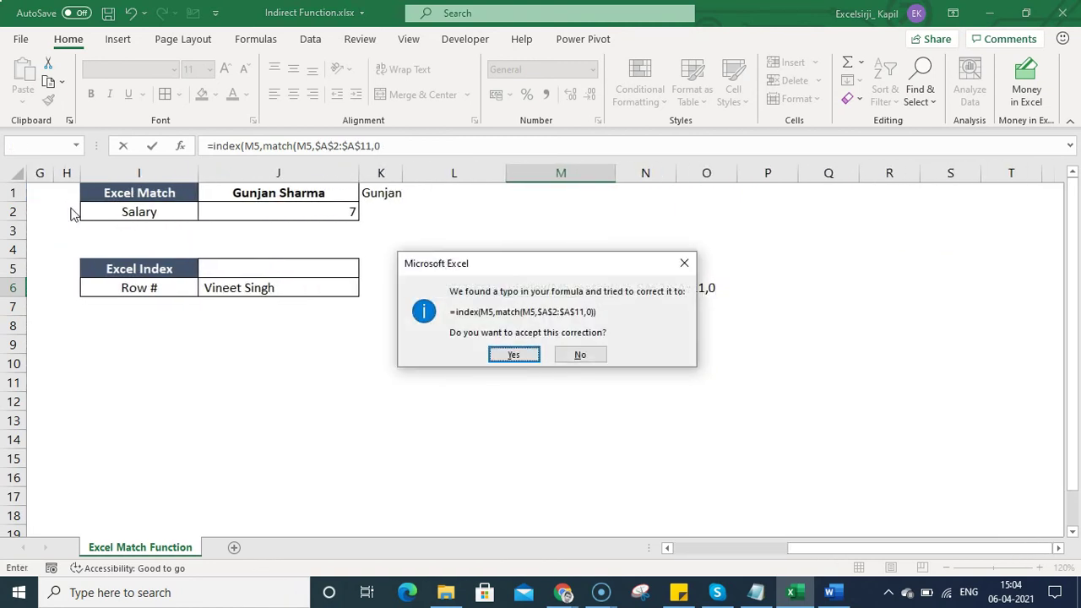
key("Return")
key("F2")
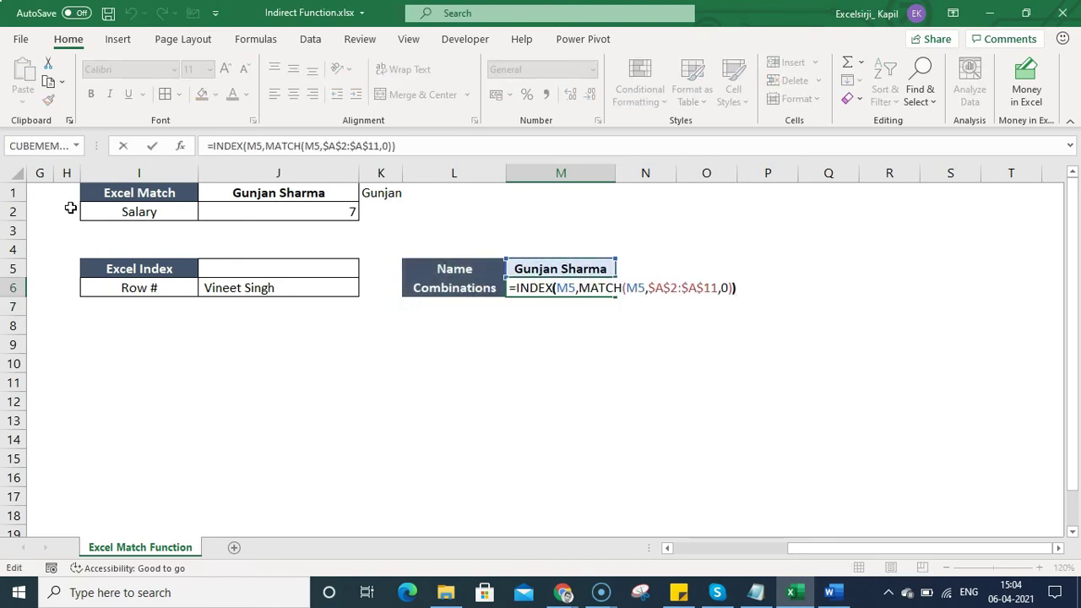
key("Left")
key("Right")
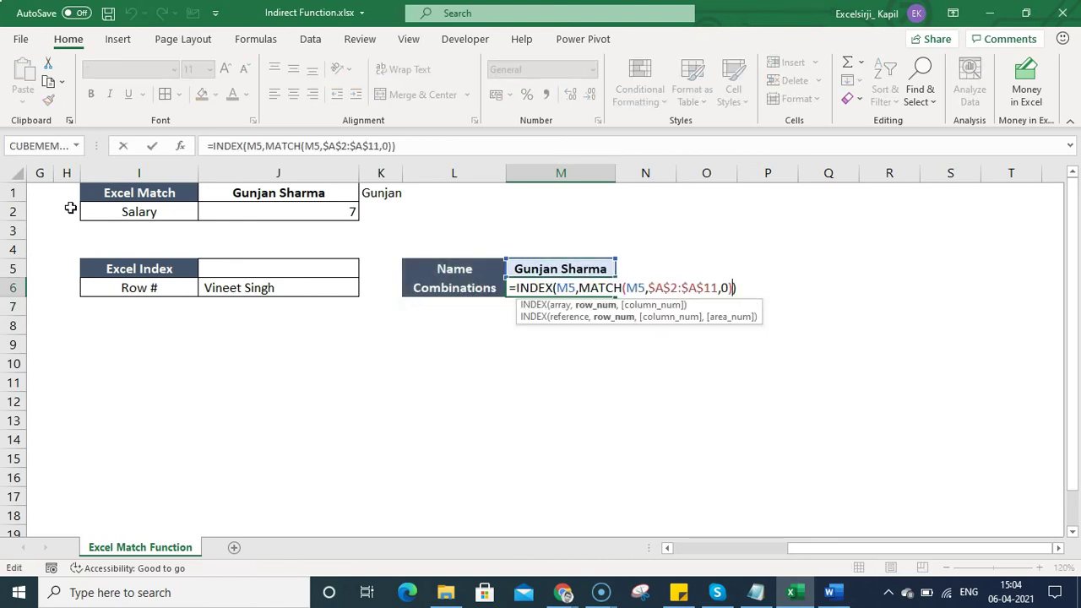
type(",")
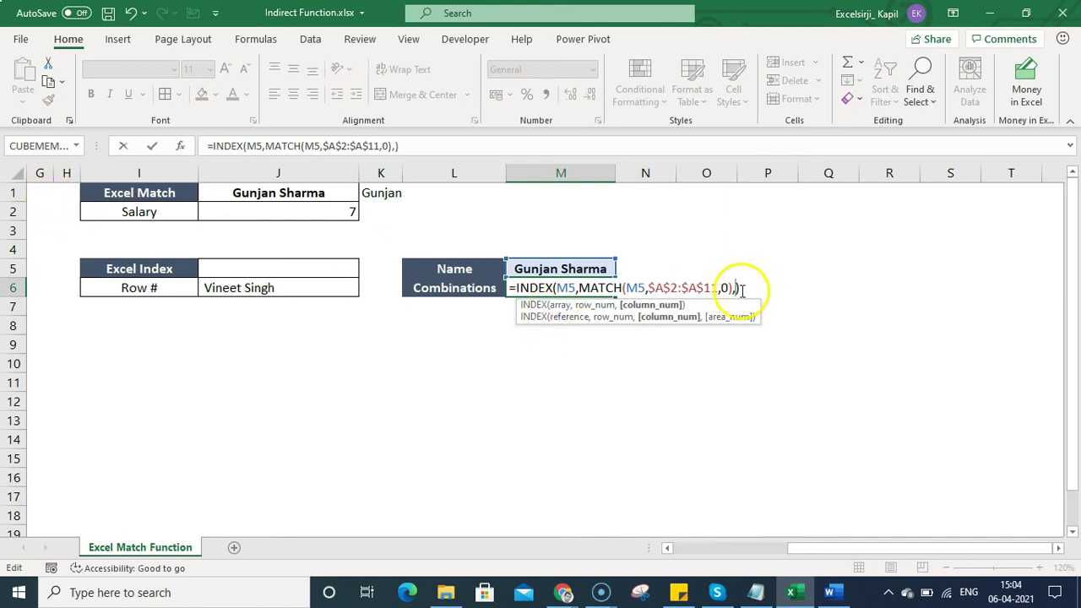
Set 3 as M6's INDEX column argument and enter the formula
left_click_drag(878, 551, 736, 550)
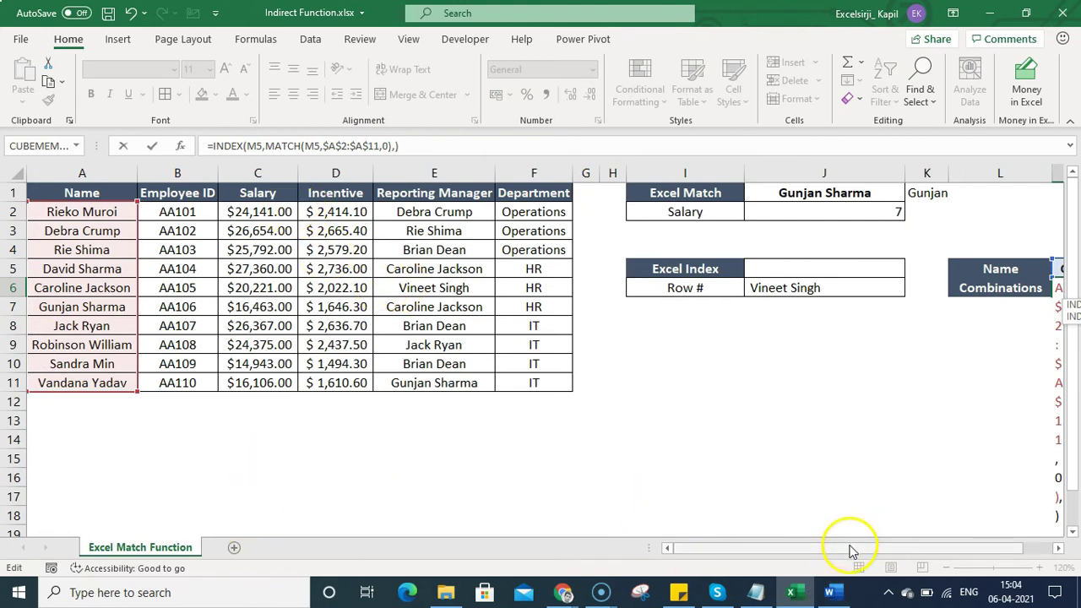
left_click_drag(851, 550, 944, 549)
type("3")
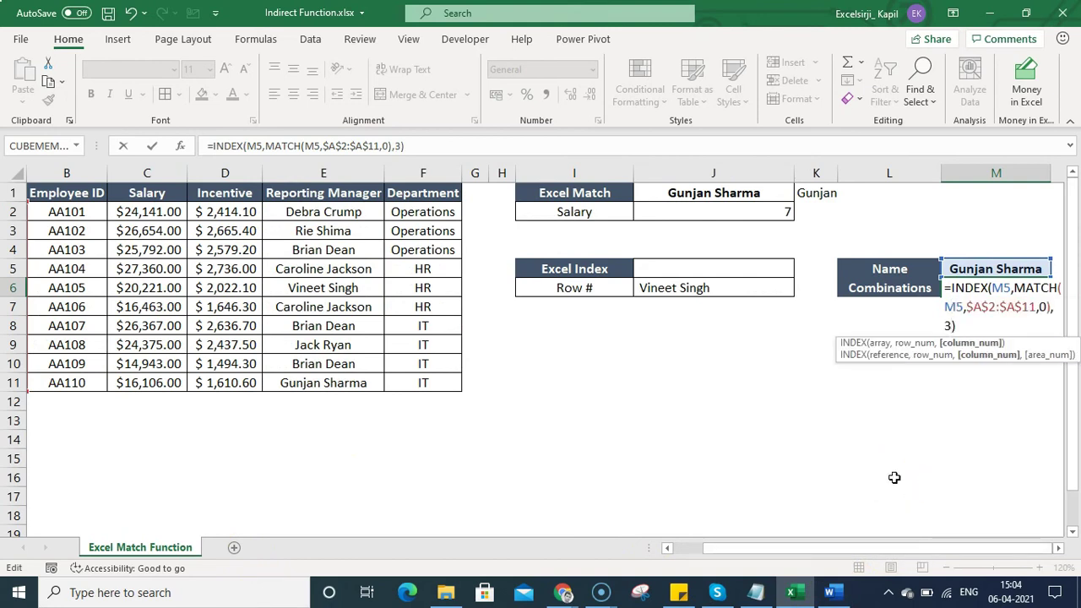
key("Return")
key("Up")
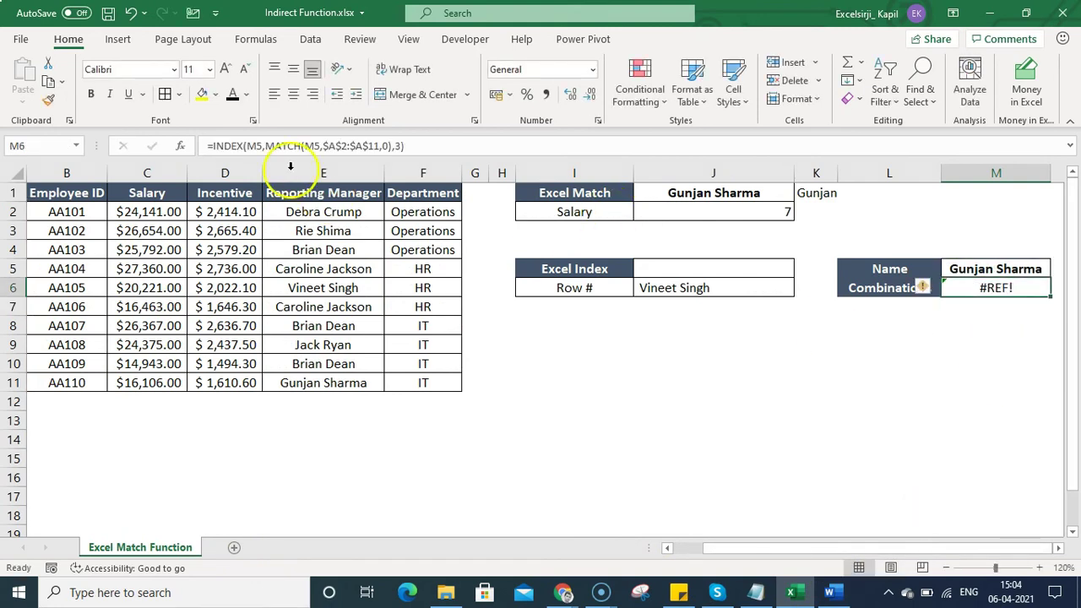
Replace M5 with $A$1:$F$11 in INDEX and apply Comma Style, showing 20,221.00
double_click(253, 146)
key("BackSpace")
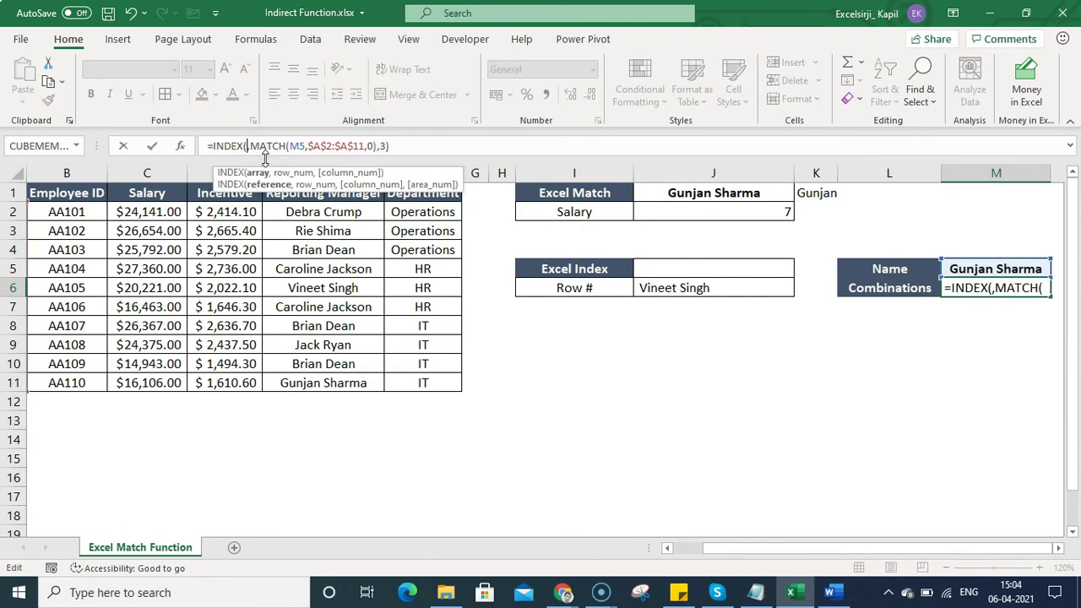
left_click_drag(422, 383, 29, 192)
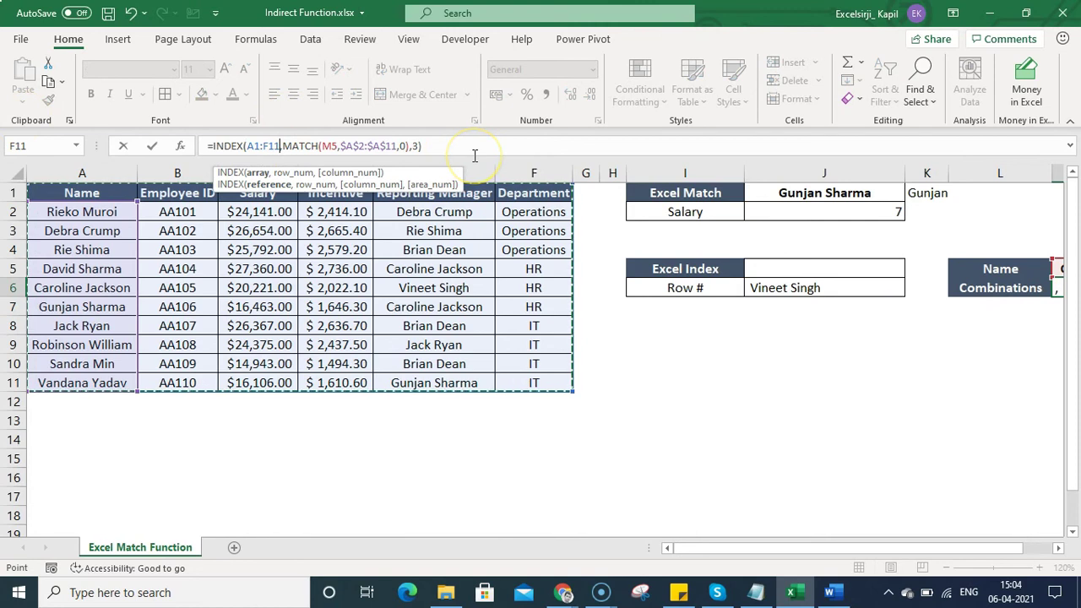
key("F4")
key("Return")
key("Up")
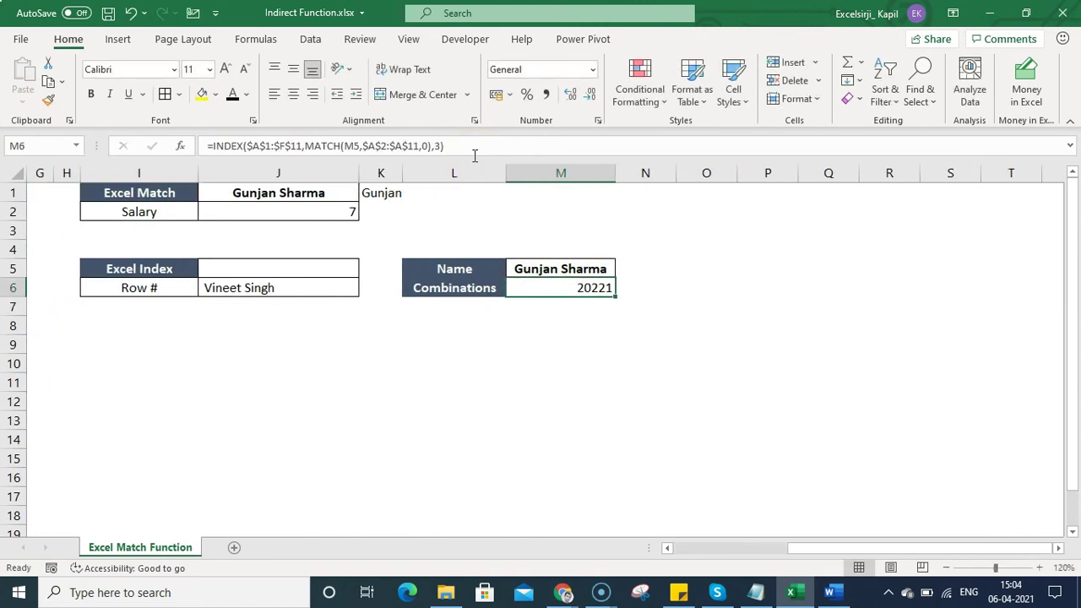
left_click(545, 93)
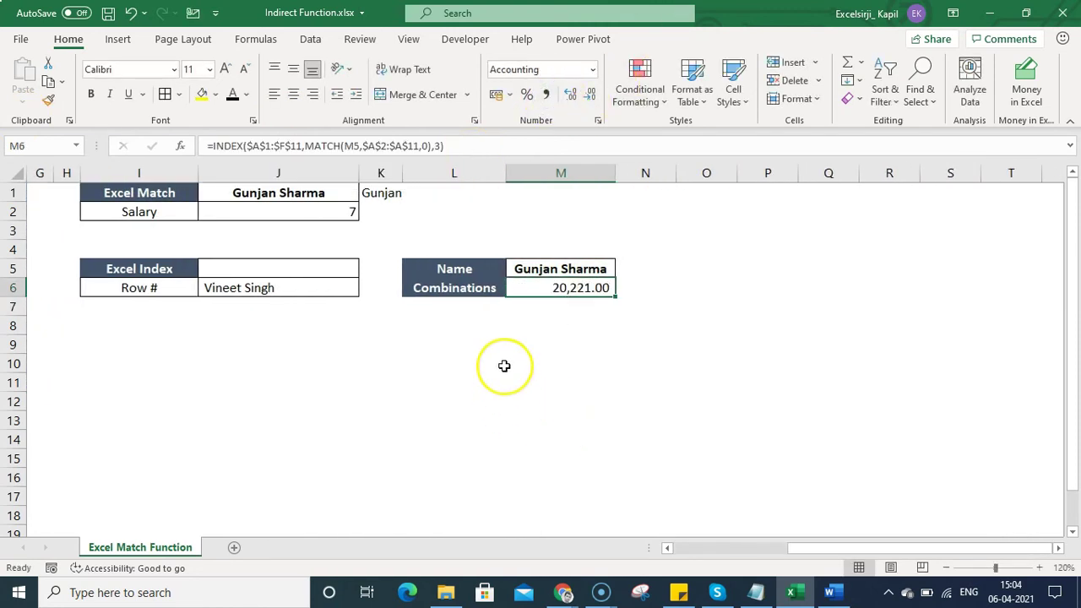
Type Salary as the field label in L6
key("Left")
key("Left")
key("Left")
key("Left")
key("Left")
key("Left")
key("Left")
key("Left")
key("Left")
key("Left")
key("Left")
key("Left")
key("Right")
key("Right")
key("Right")
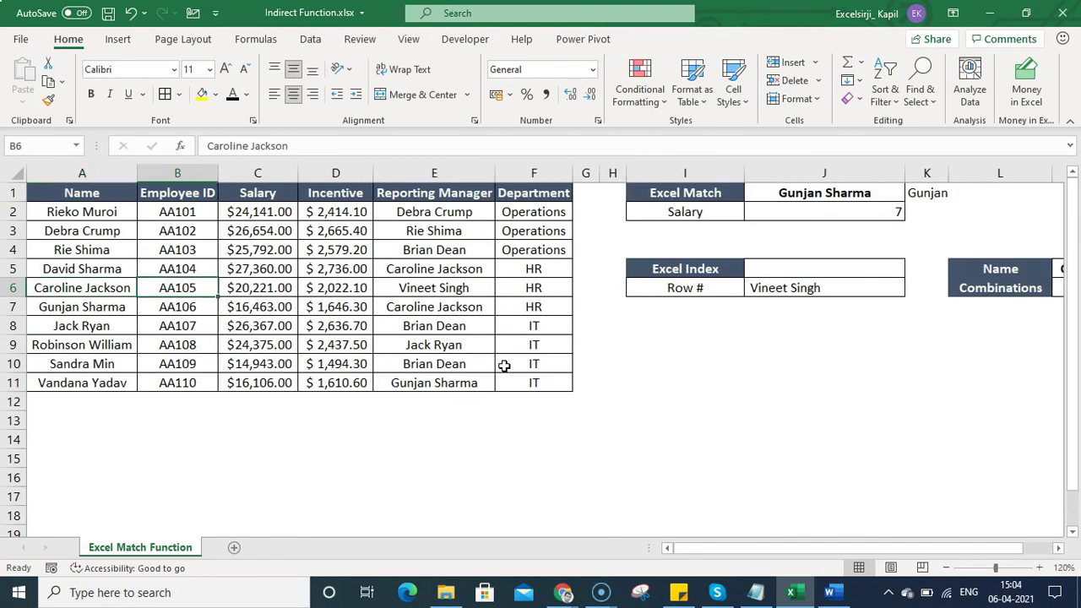
key("Right")
key("Left")
key("Left")
key("Right")
key("Right")
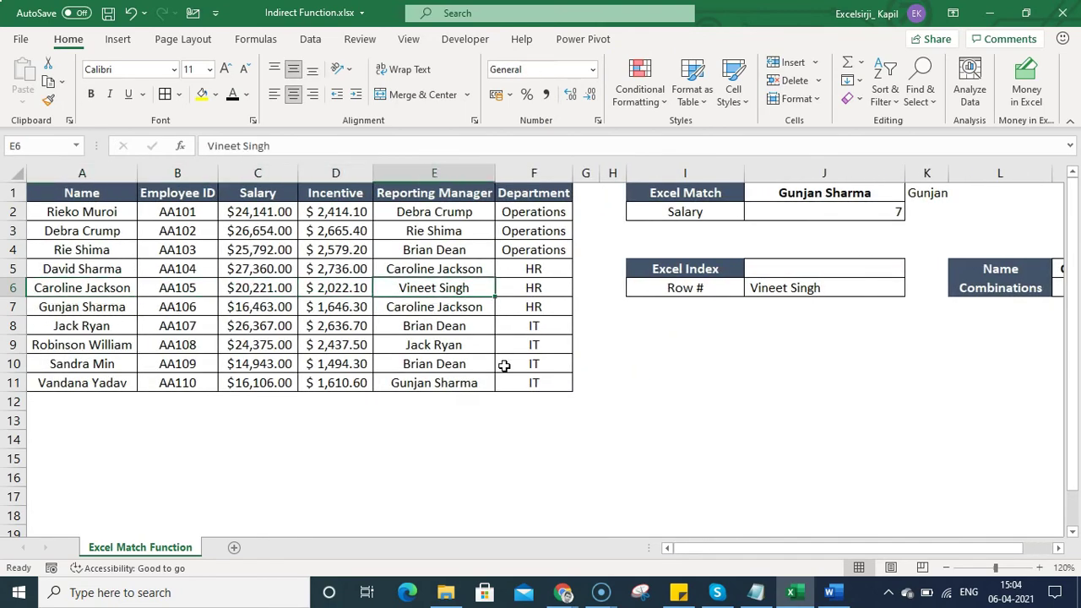
key("Right")
key("Right")
key("Right")
key("Right")
key("Right")
key("Right")
key("Right")
key("Right")
key("Right")
key("Left")
key("Left")
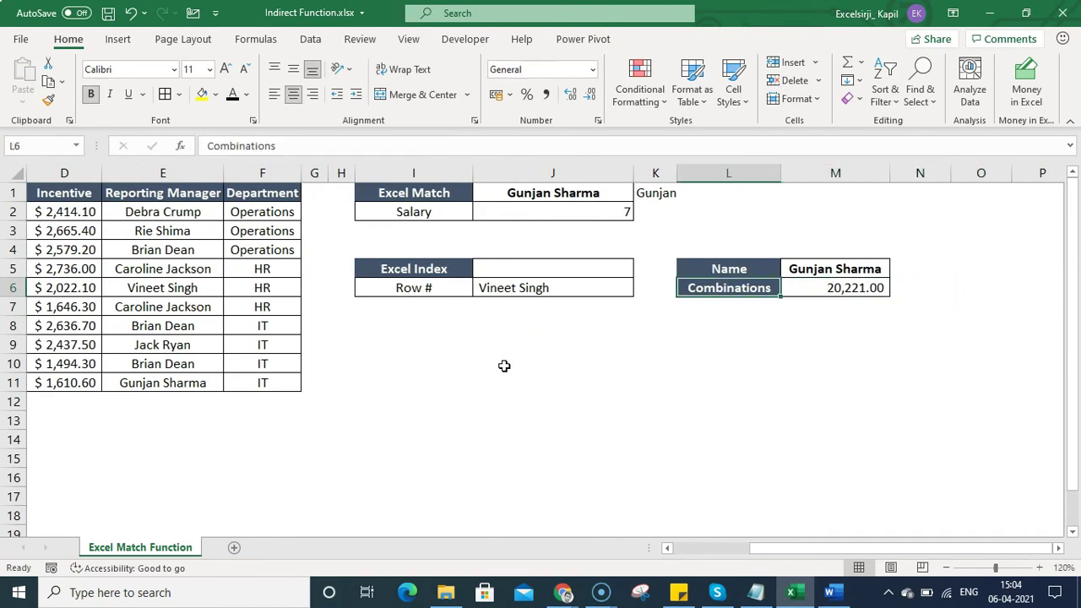
type("Salary")
key("Return")
key("Up")
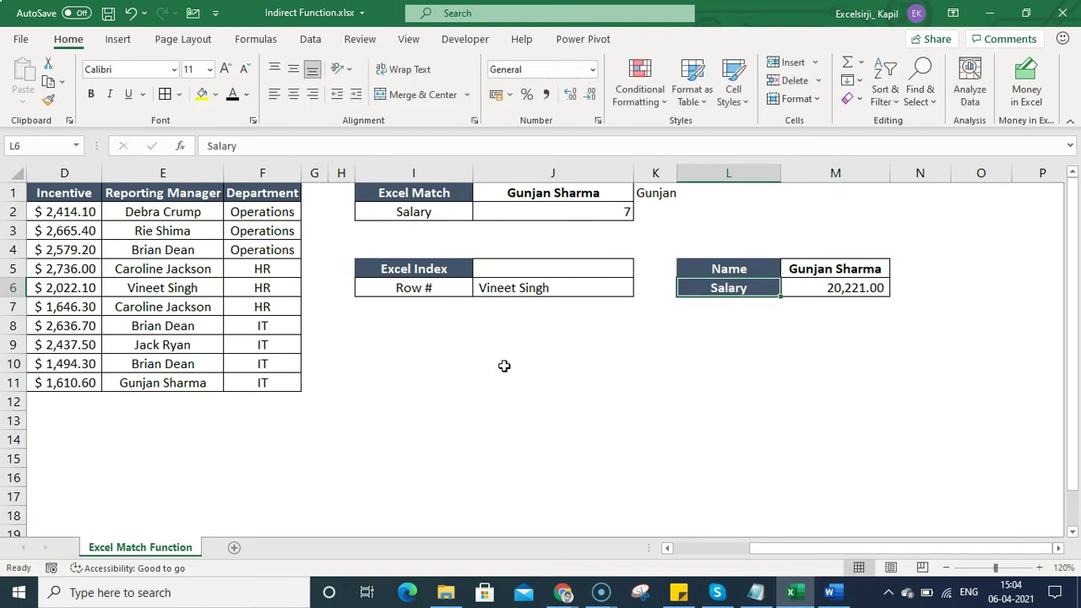
key("Right")
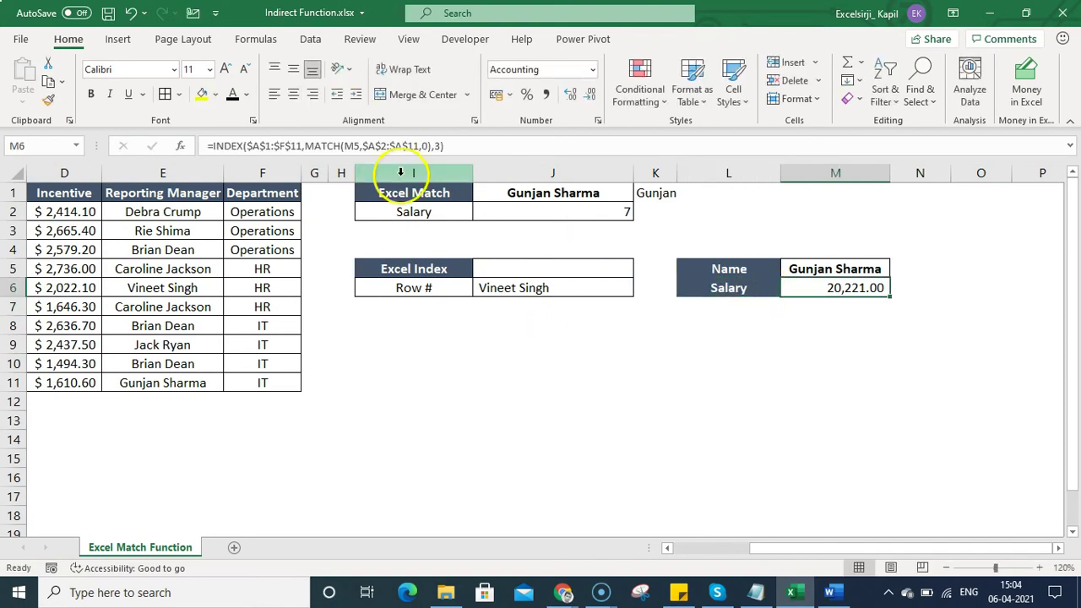
Delete M6's fixed column number 3 and start a MATCH in its place
left_click(438, 146)
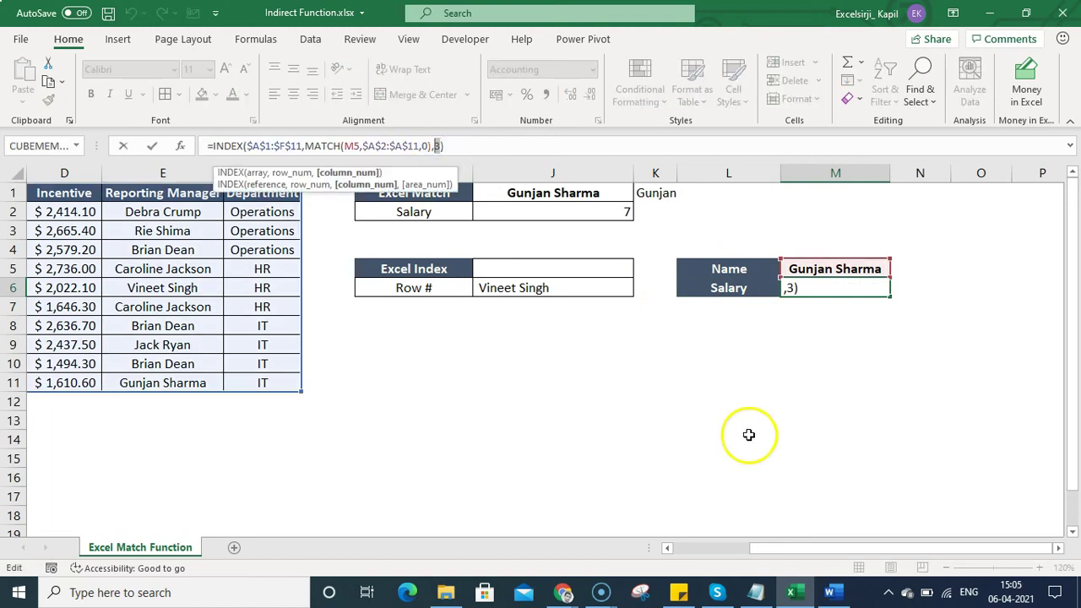
left_click(667, 549)
left_click(667, 549)
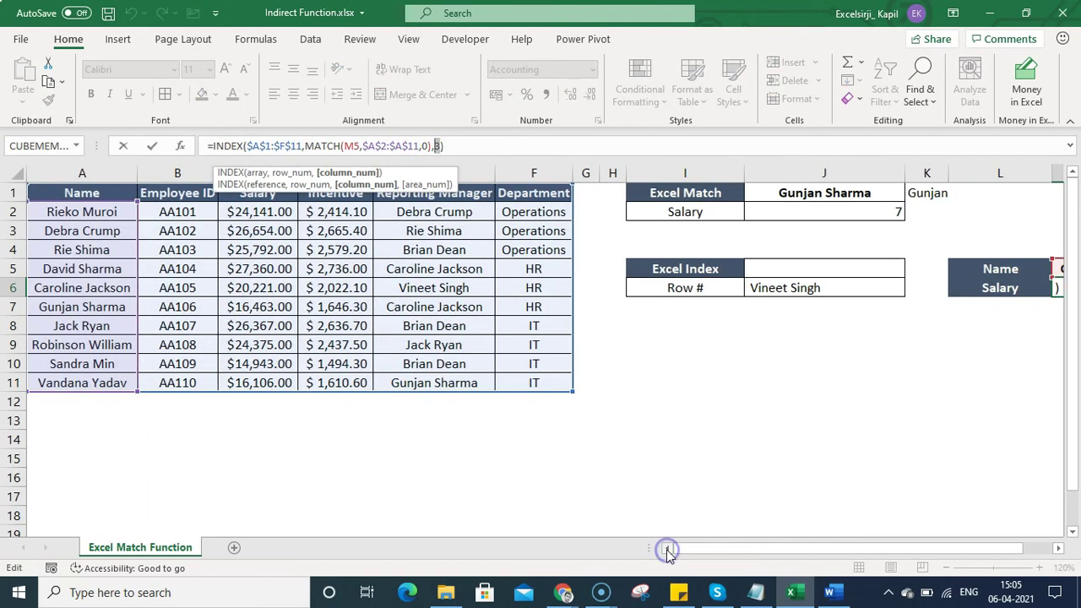
key("Delete")
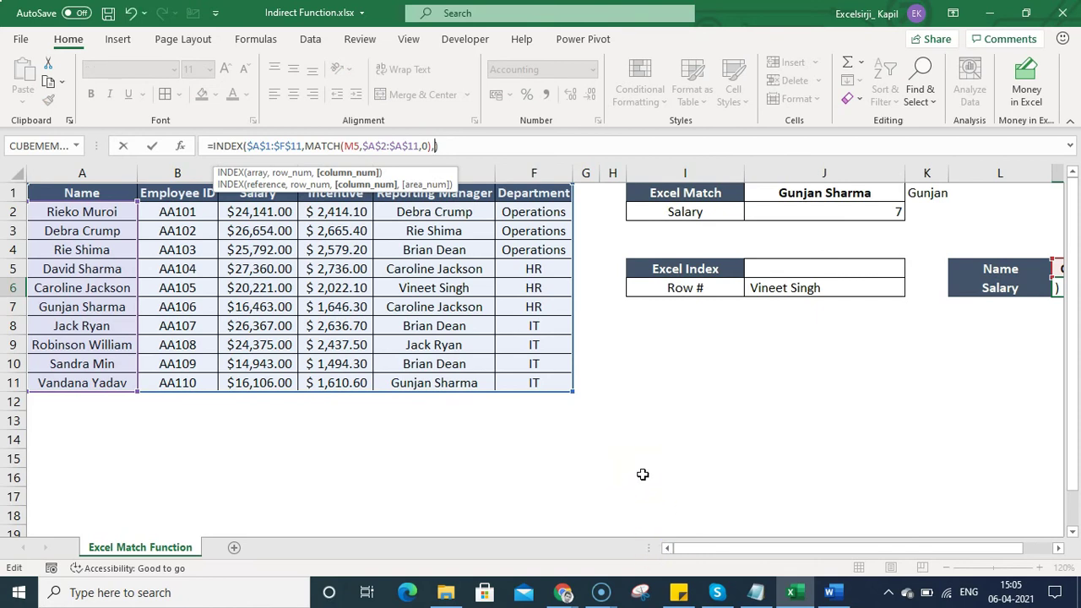
type("match")
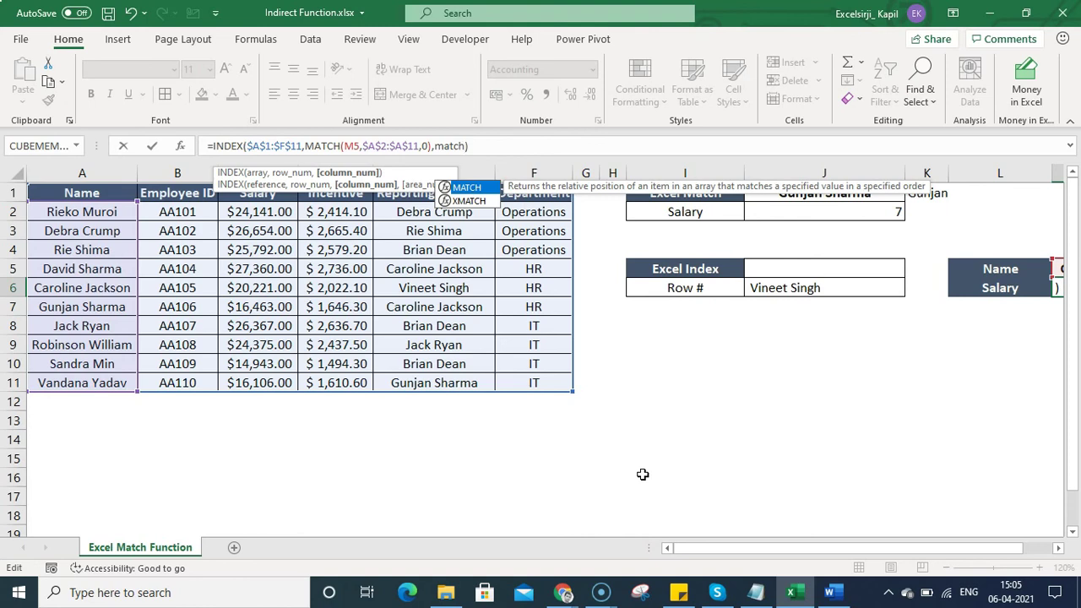
type("(")
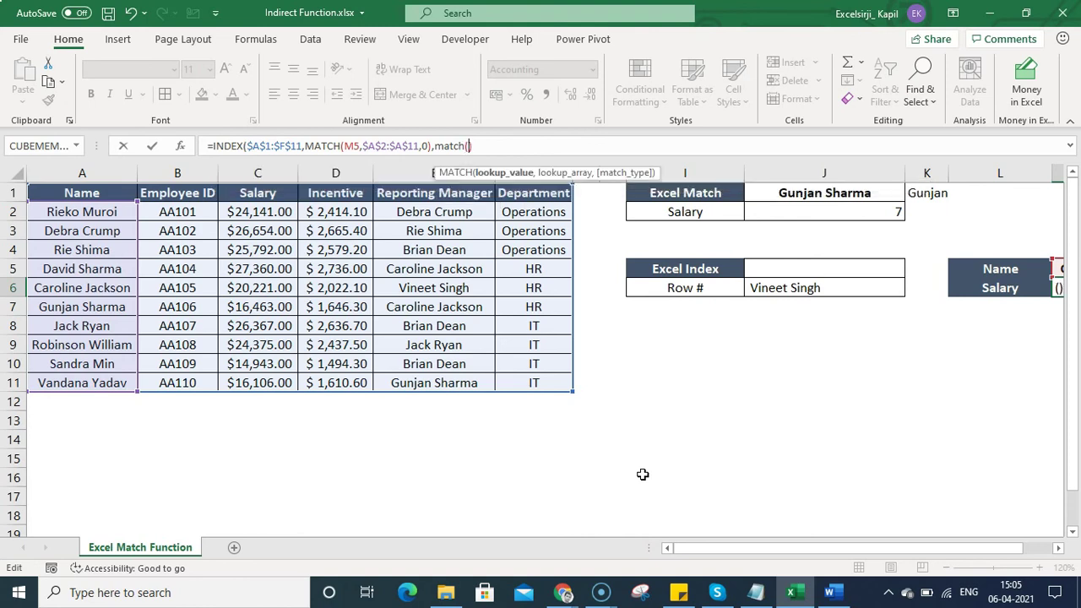
Complete the column argument as MATCH(L6,$A$1:$F$1,0), still returning 20,221.00
left_click(986, 288)
type(",")
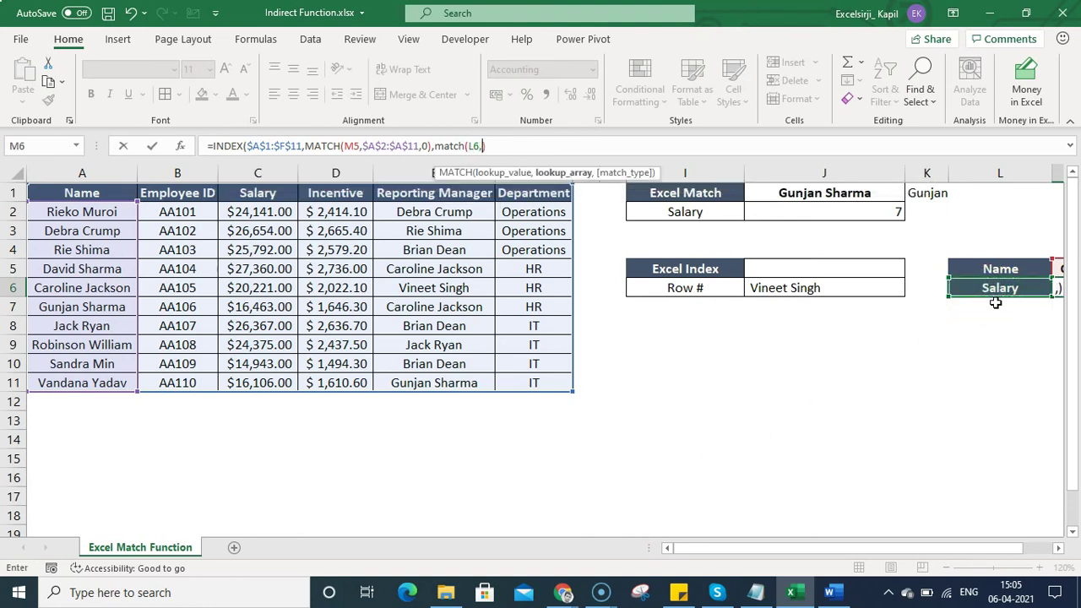
left_click_drag(107, 191, 542, 192)
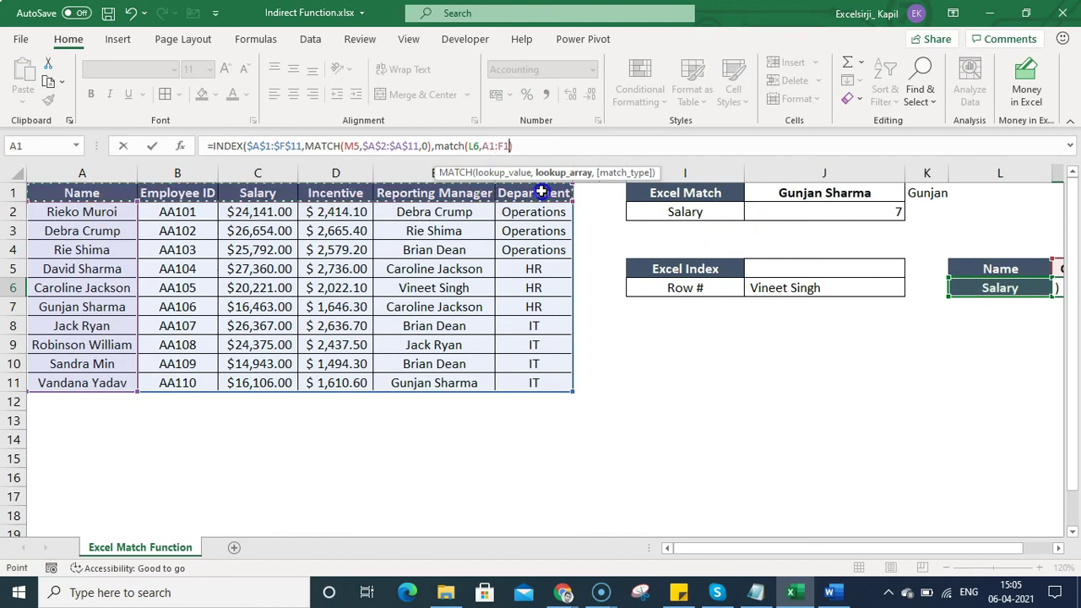
key("F4")
type(",0")
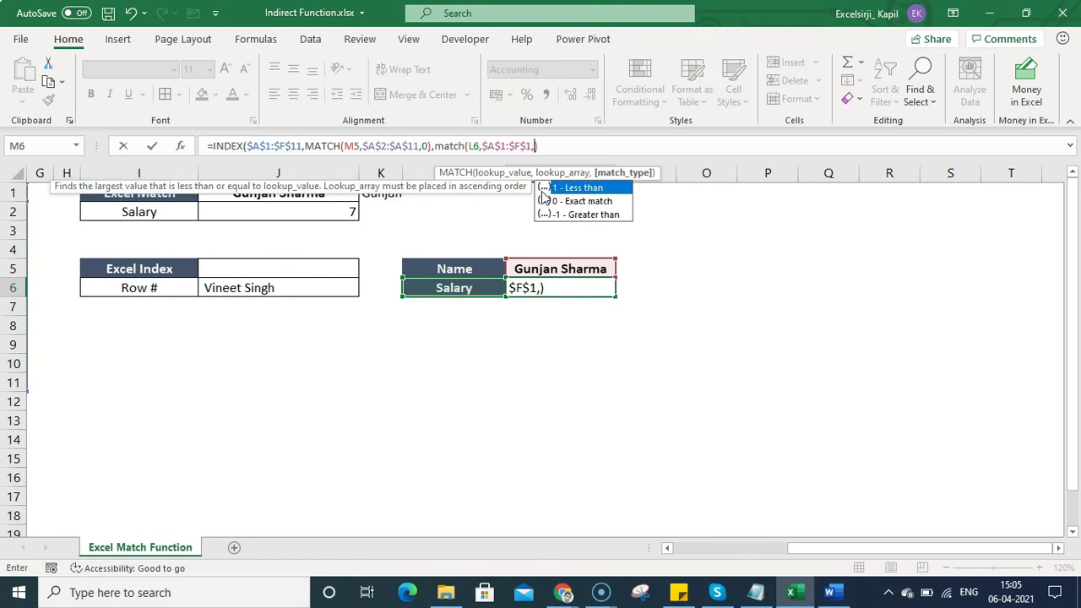
type(")")
left_click(576, 141)
type(")")
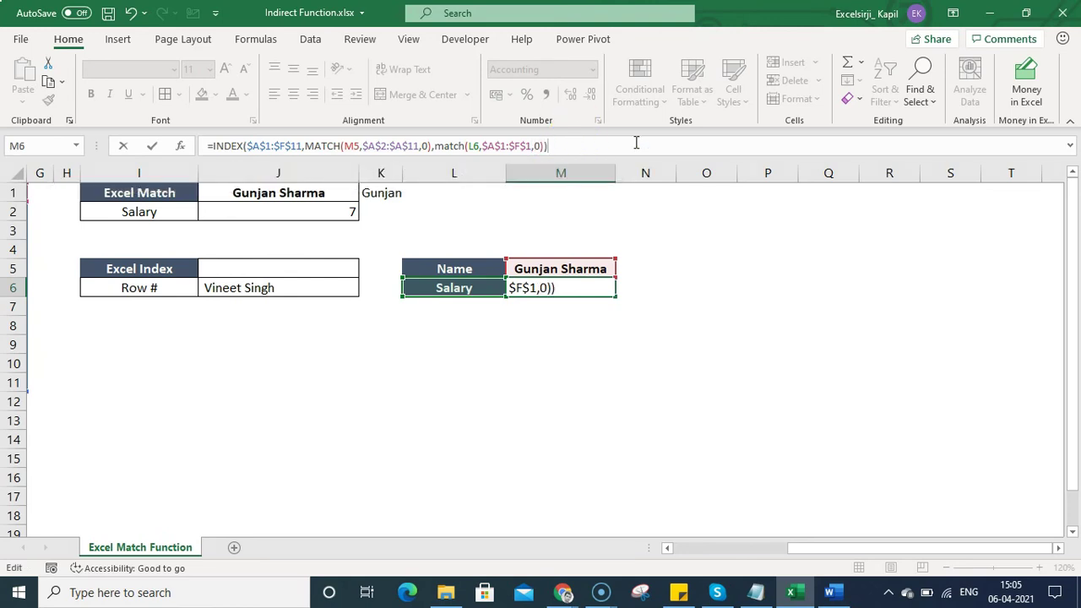
key("Return")
key("Up")
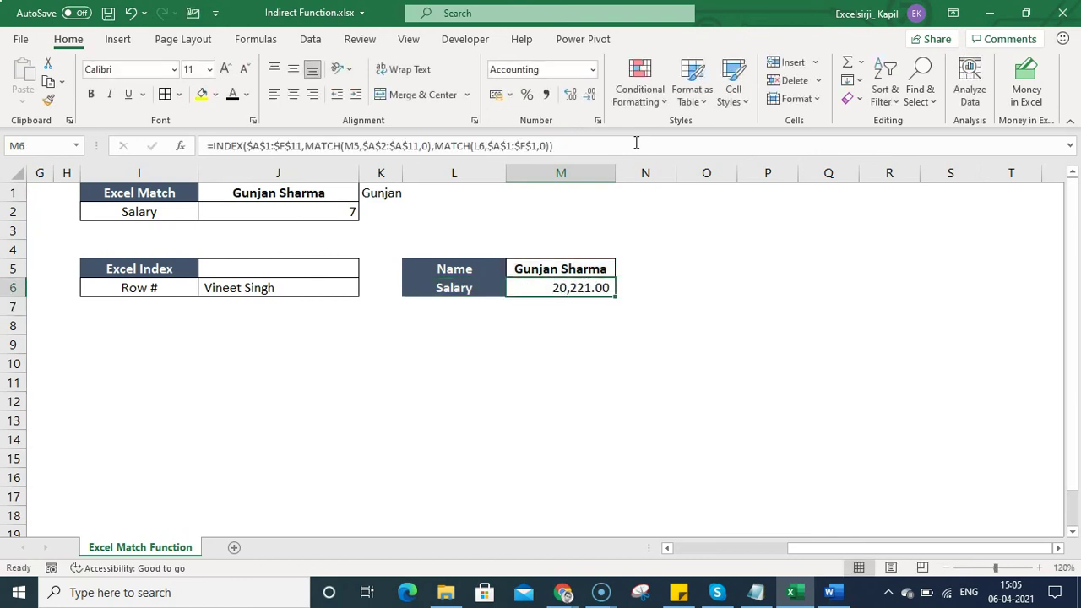
key("Left")
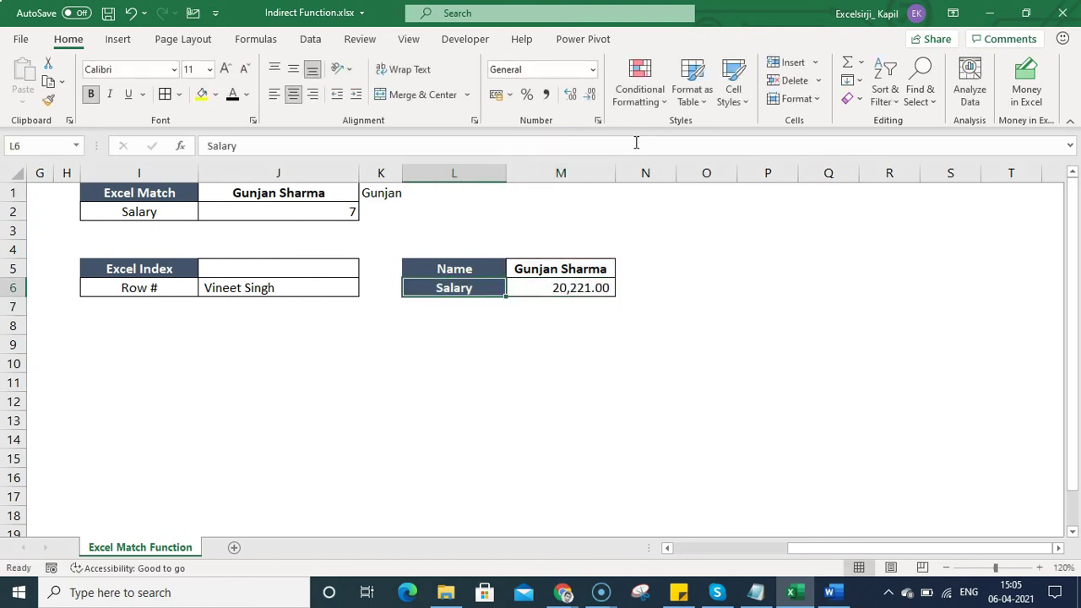
type("Incentive")
key("Return")
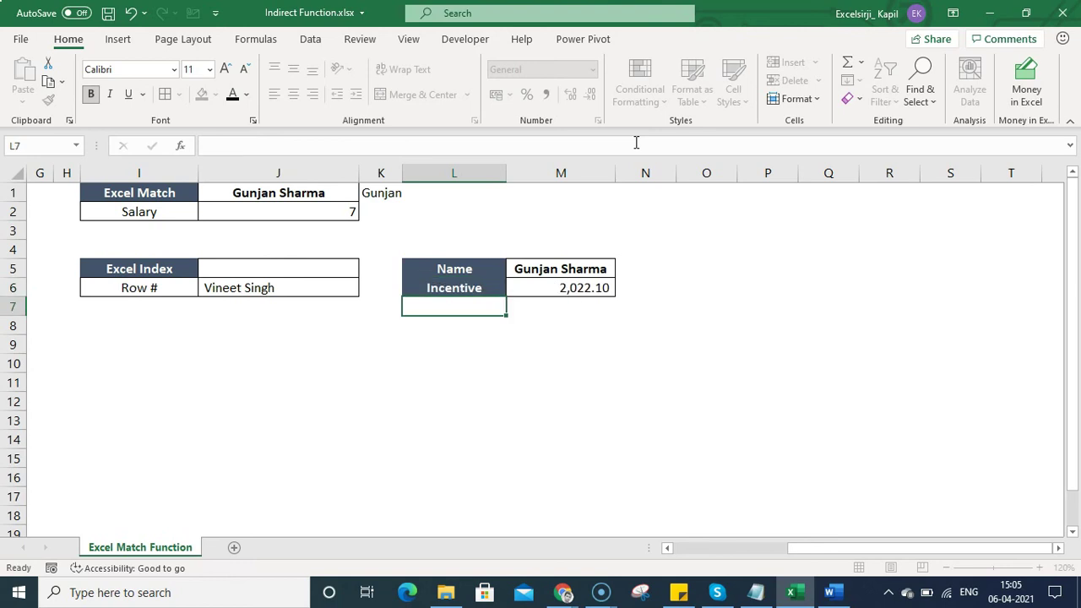
key("Up")
key("Right")
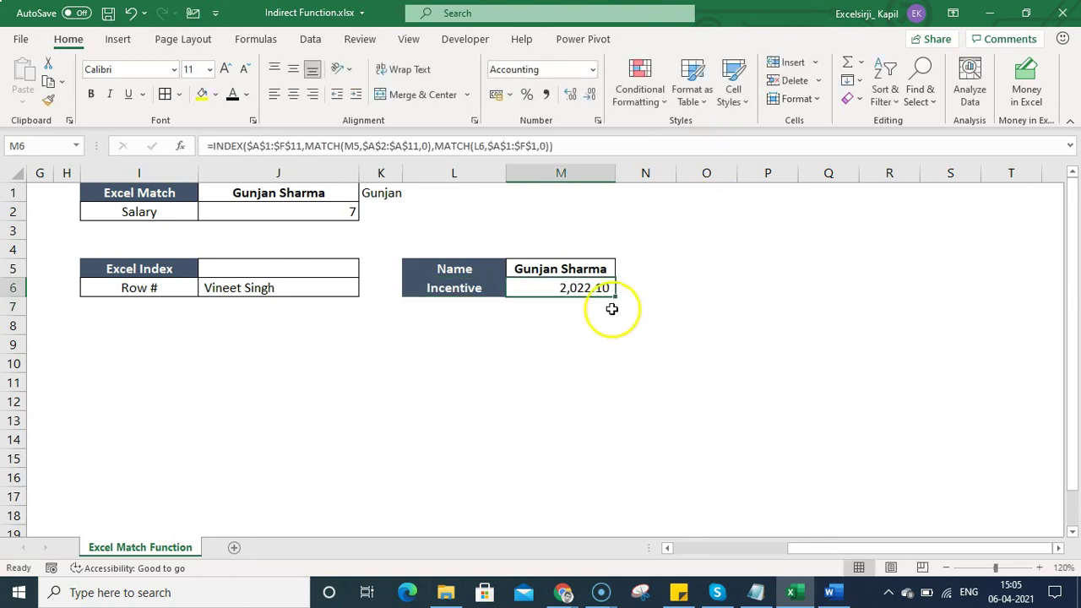
left_click(667, 549)
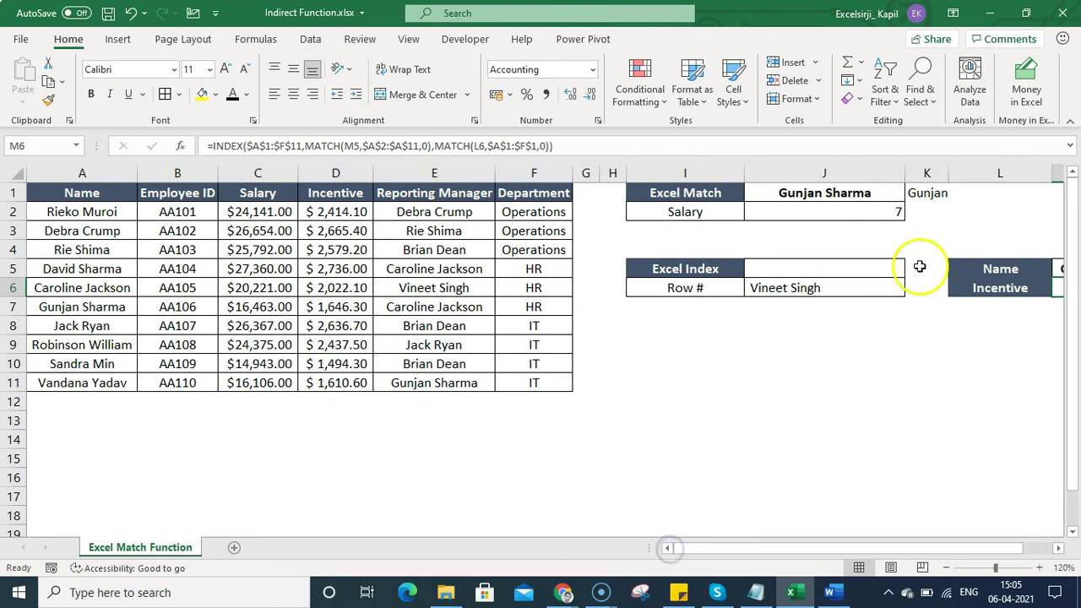
Change L6 to Department so M6 returns HR, then review M6's formula unchanged
left_click(980, 288)
type("D")
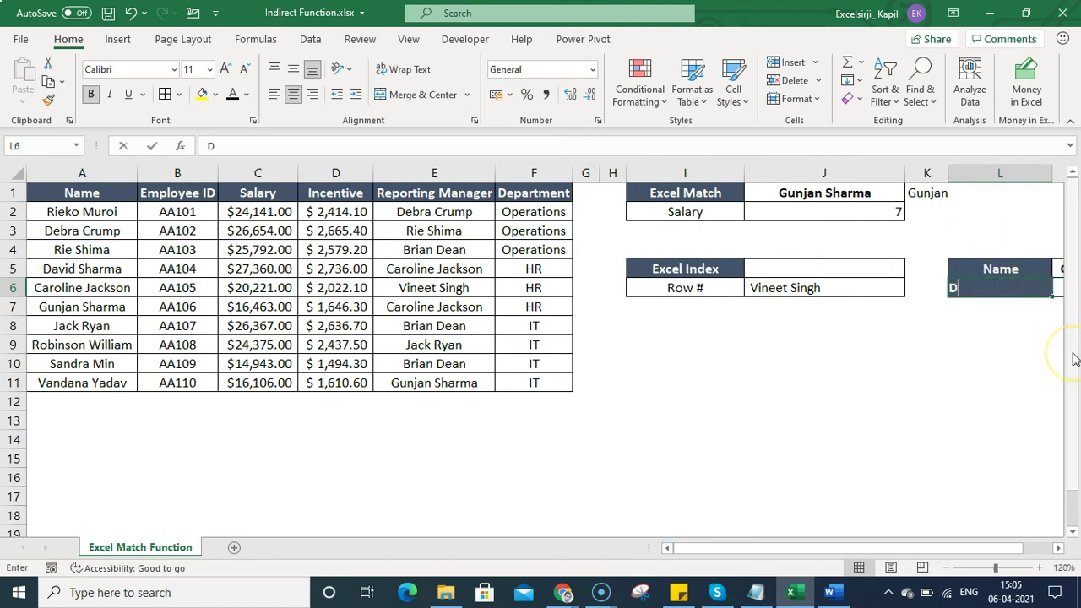
type("epartment")
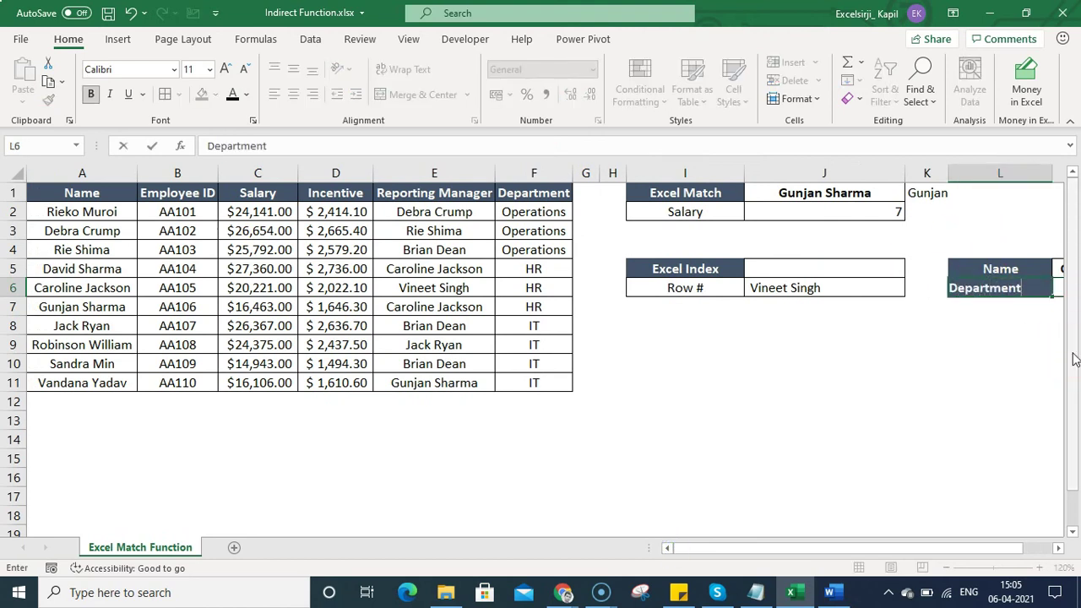
key("Return")
key("Up")
key("Right")
scroll(1072, 359, "right", 1)
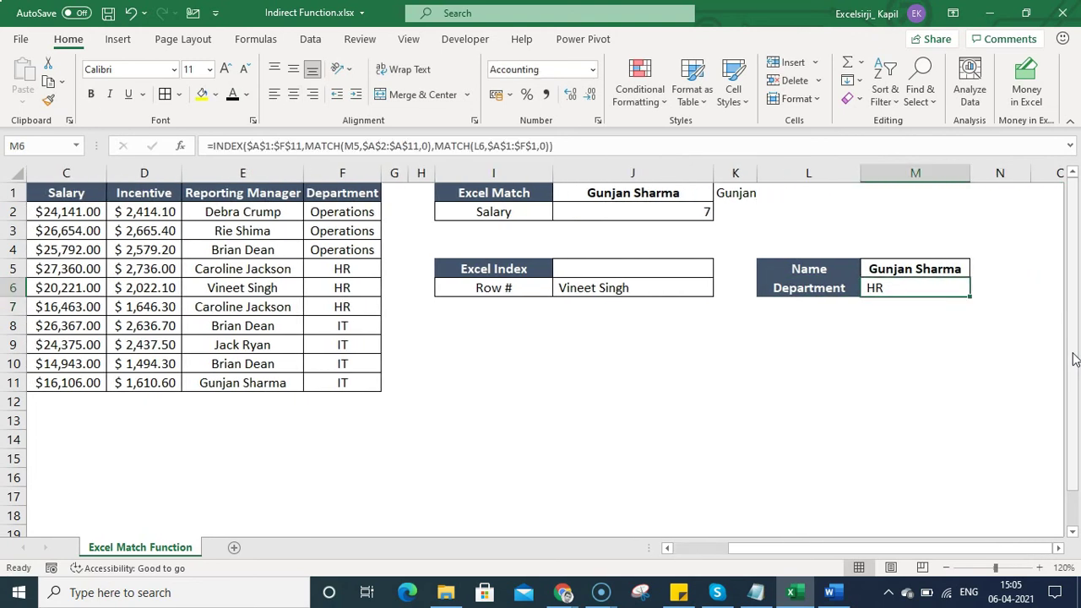
left_click(300, 145)
left_click_drag(300, 146, 245, 145)
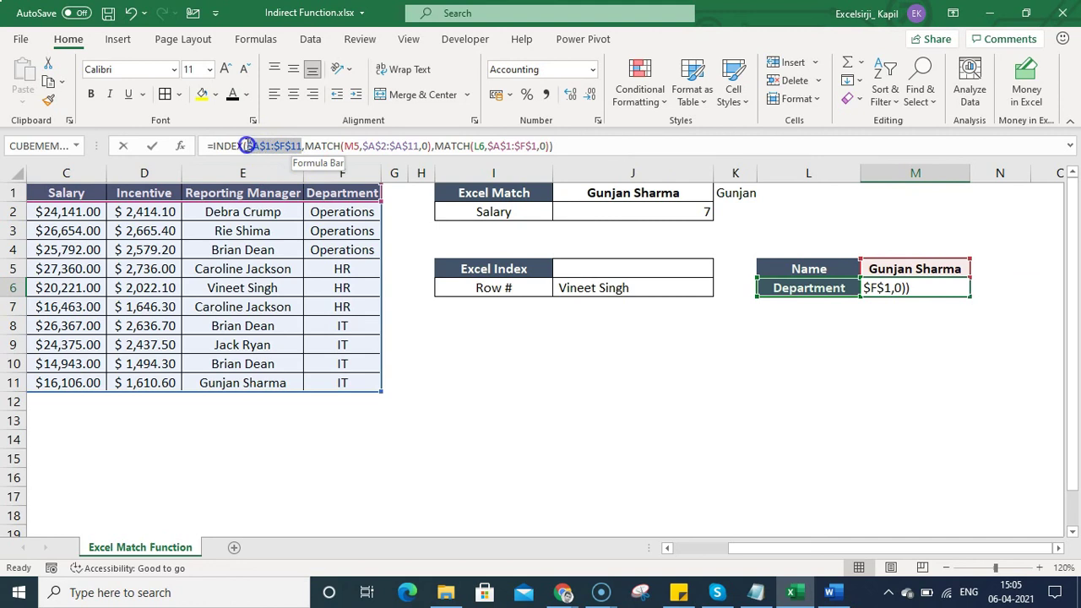
key("Escape")
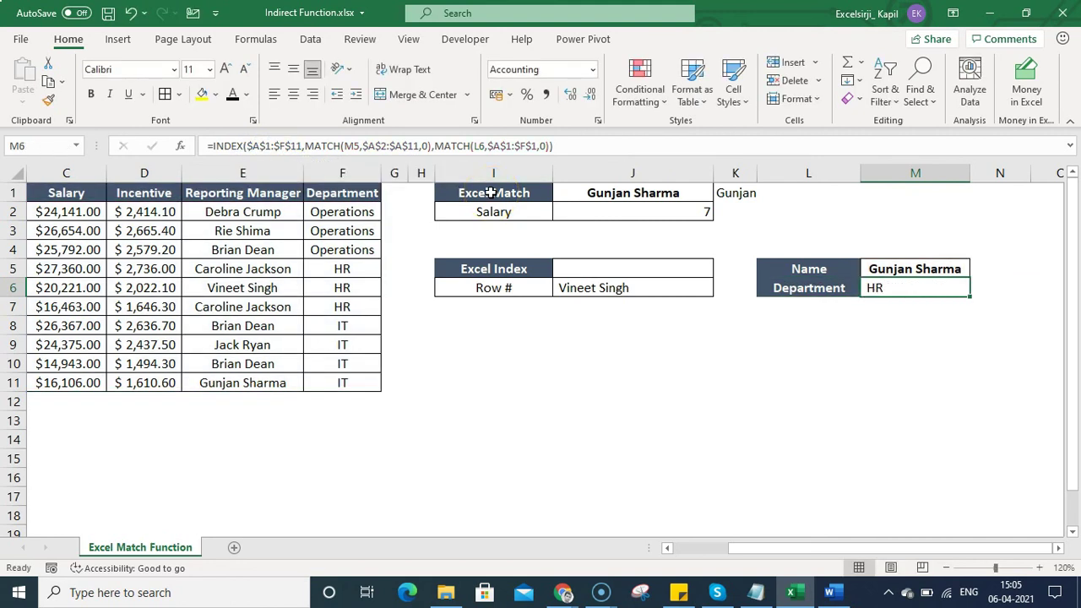